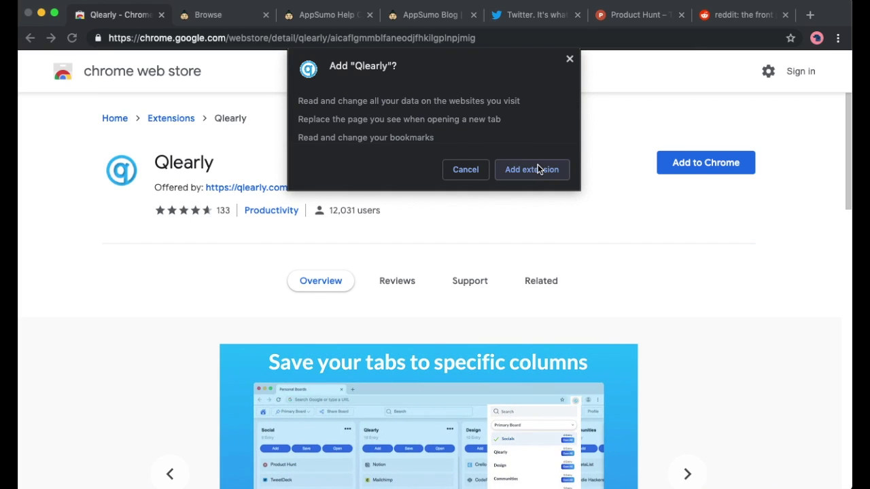
Step: Add the Qlearly extension to Chrome and complete its bookmark setup with the Add Manually option, skipping the introductory tour
click(538, 170)
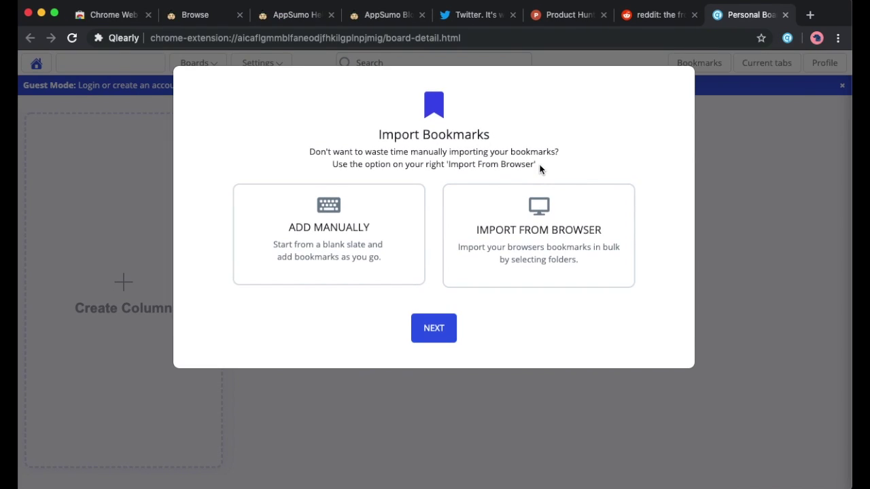
click(360, 231)
click(433, 331)
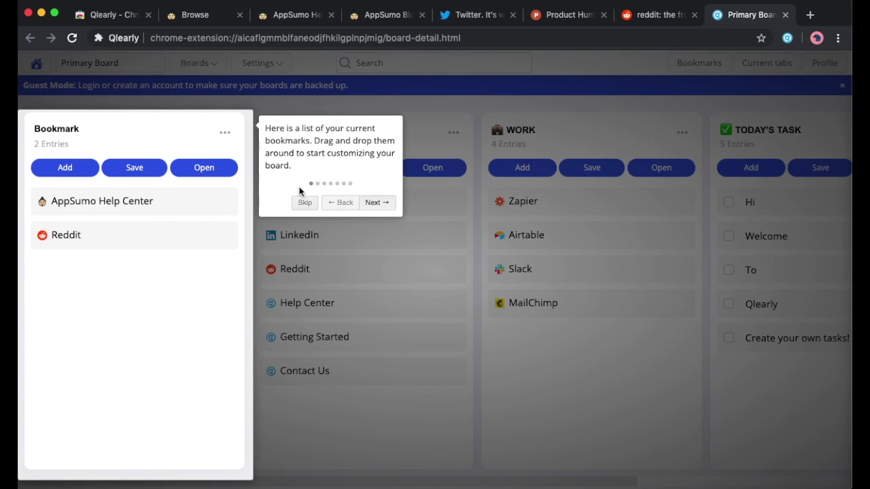
click(304, 203)
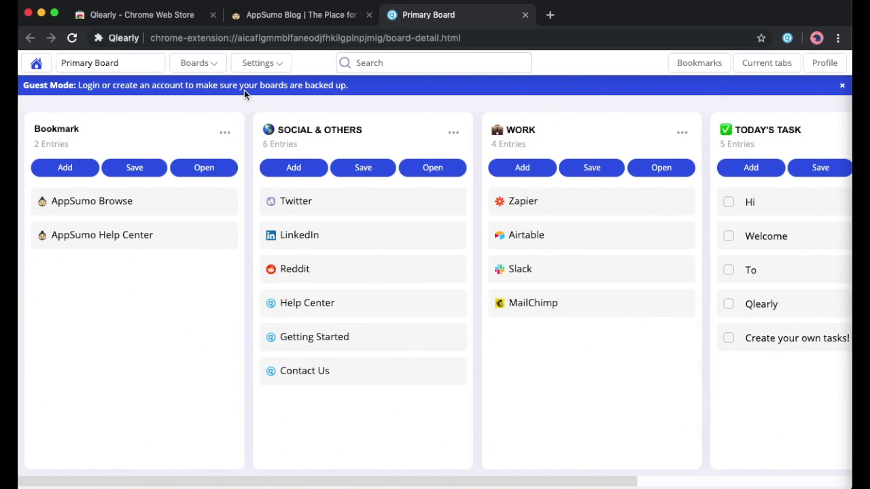
Step: Leave guest mode by signing up for a new account with the name, e-mail and account password
click(245, 93)
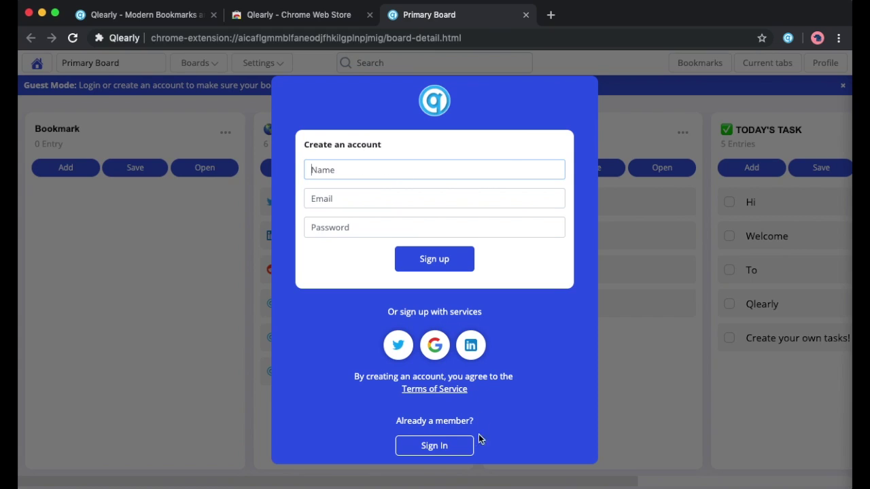
click(459, 445)
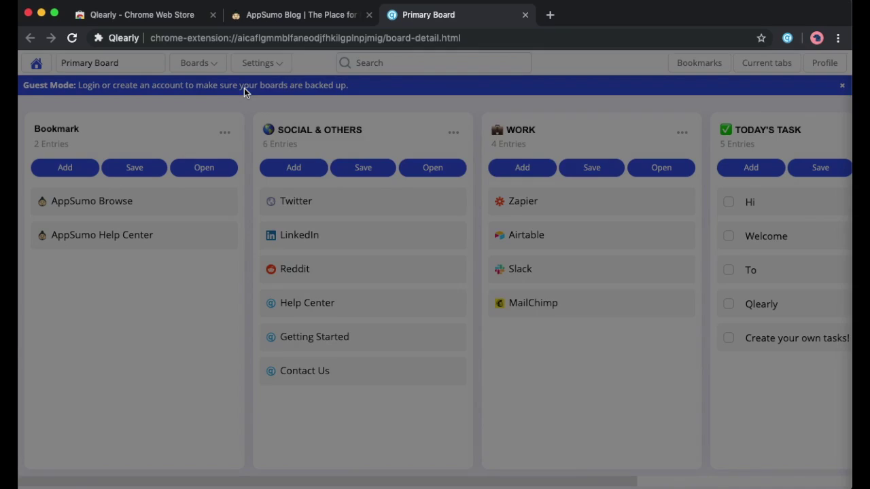
click(244, 87)
click(369, 171)
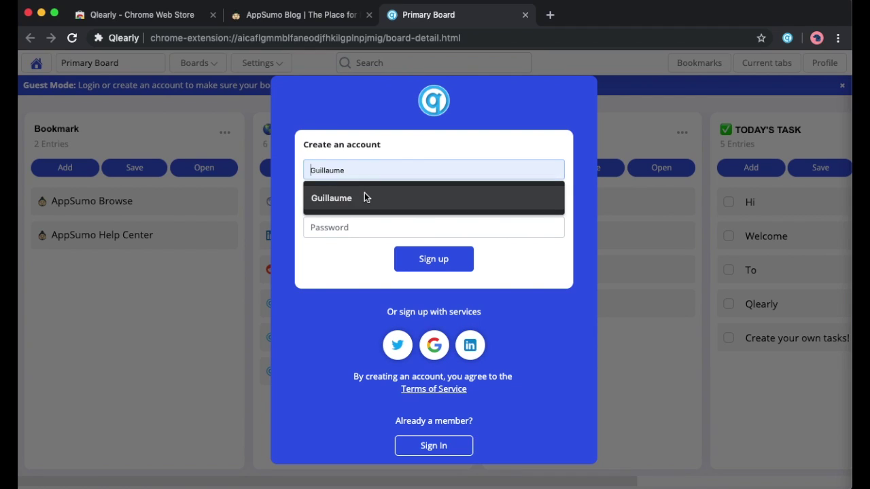
click(364, 197)
click(361, 200)
click(360, 249)
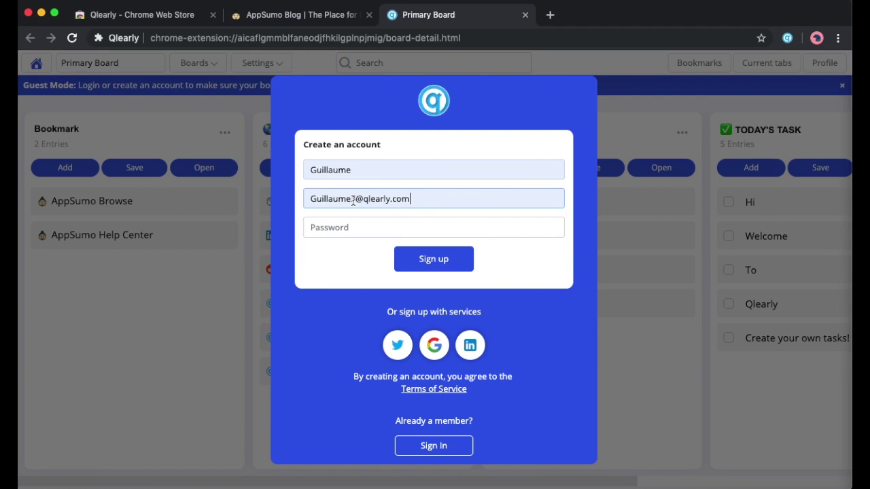
text(4)
click(358, 235)
text(••••••••)
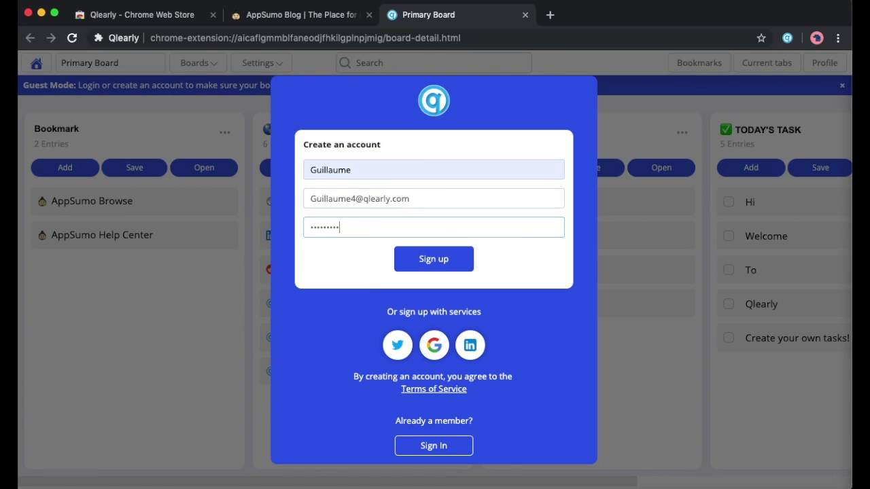
key(Return)
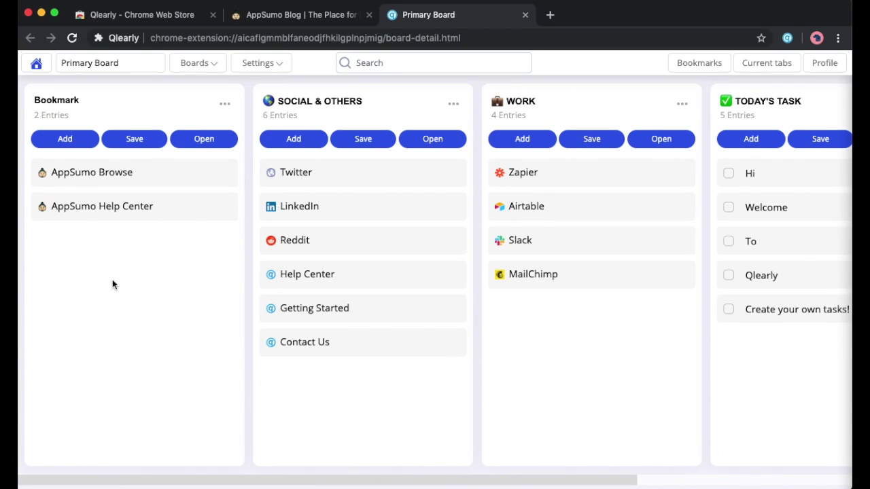
Step: Rename Primary Board with the owner's first name in possessive form plus "Board", and close the old Primary Board browser tab
triple_click(109, 62)
text(Gu)
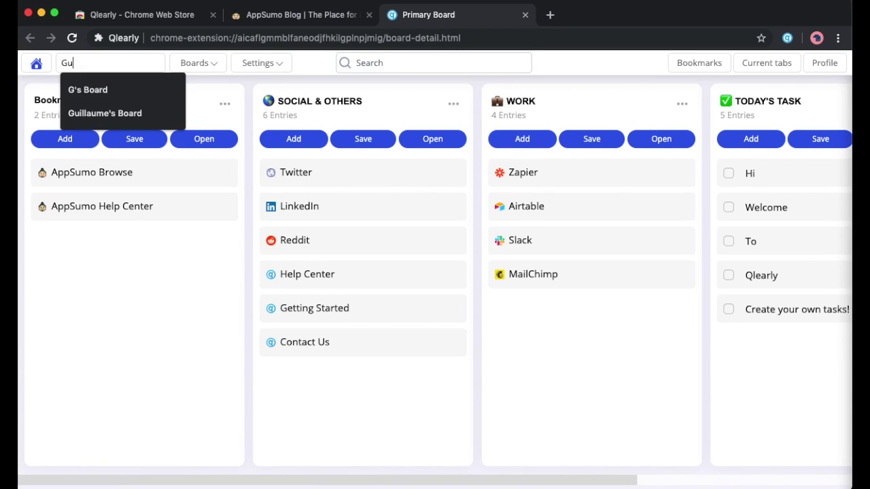
text(illaume's Board)
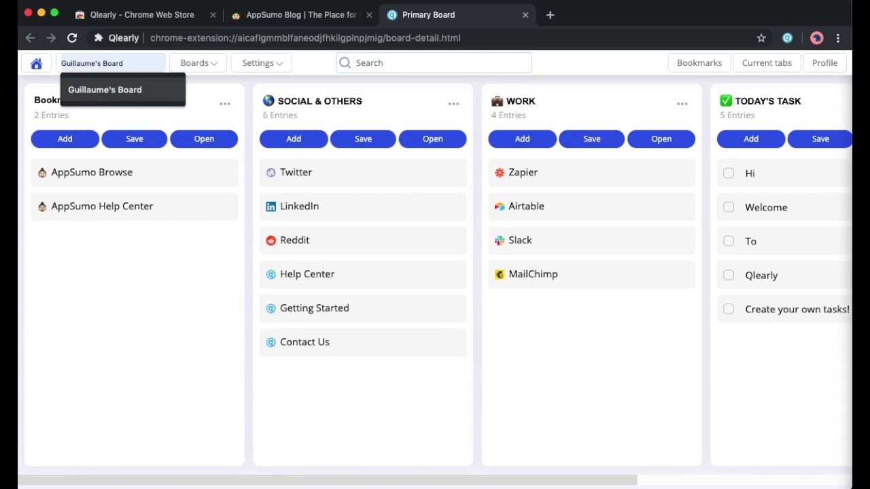
key(Return)
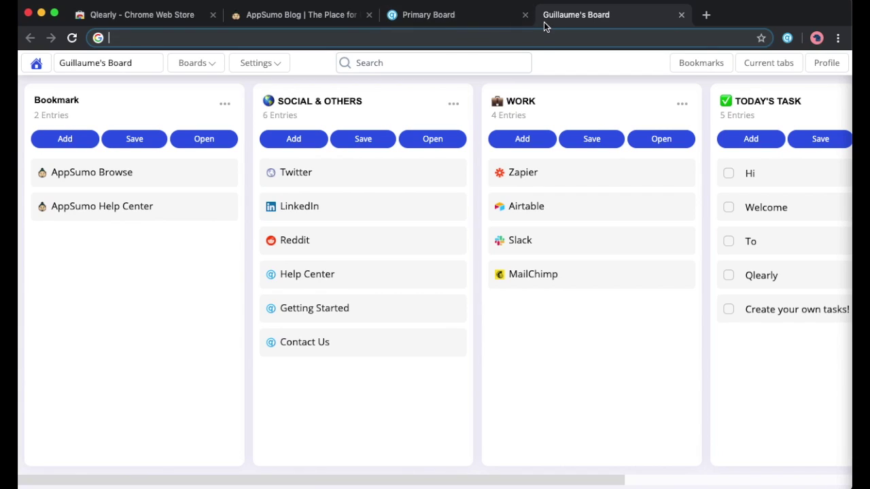
click(525, 15)
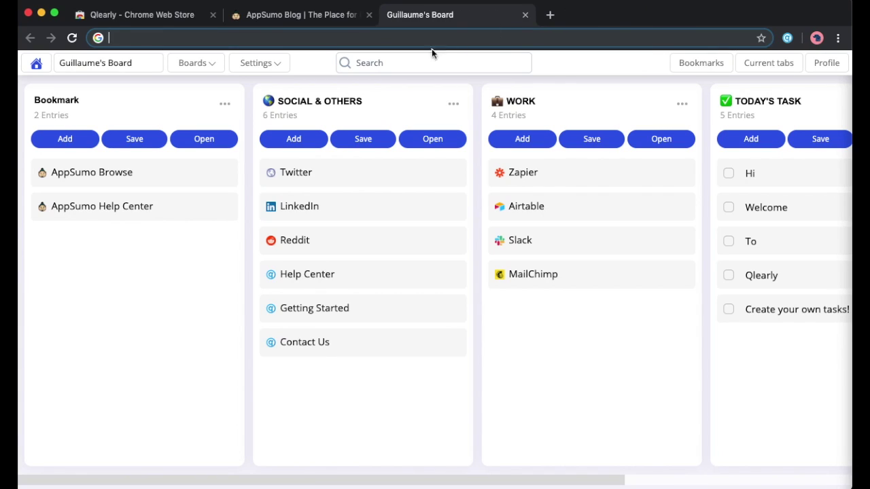
Step: Duplicate the current board
click(198, 70)
click(278, 64)
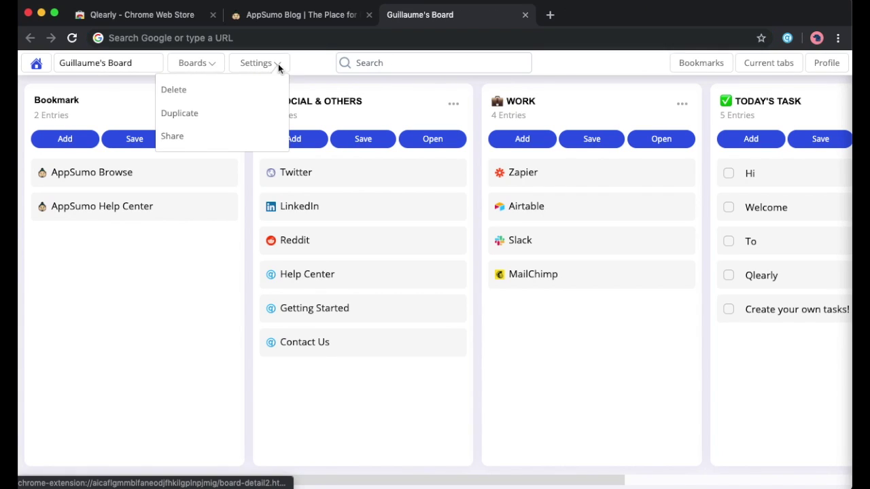
click(230, 113)
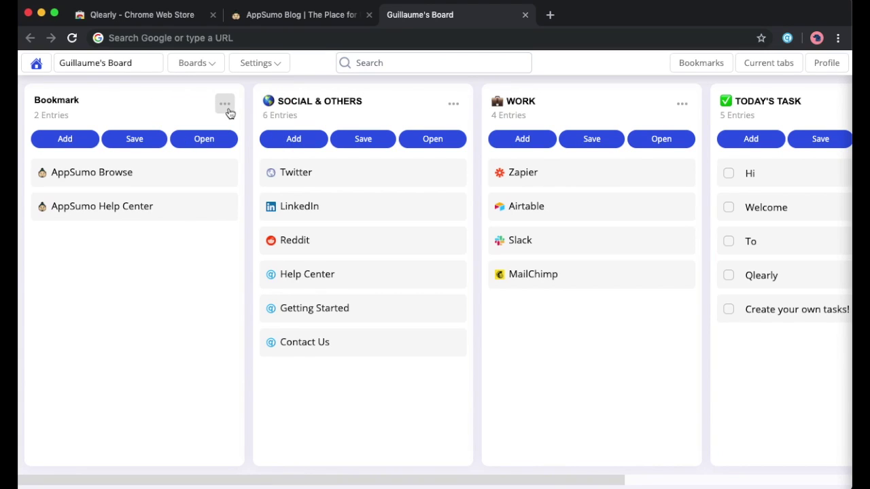
Step: Switch back and forth between the original board and its copy, ending on the copy
click(214, 71)
click(182, 98)
click(193, 65)
click(175, 113)
click(192, 65)
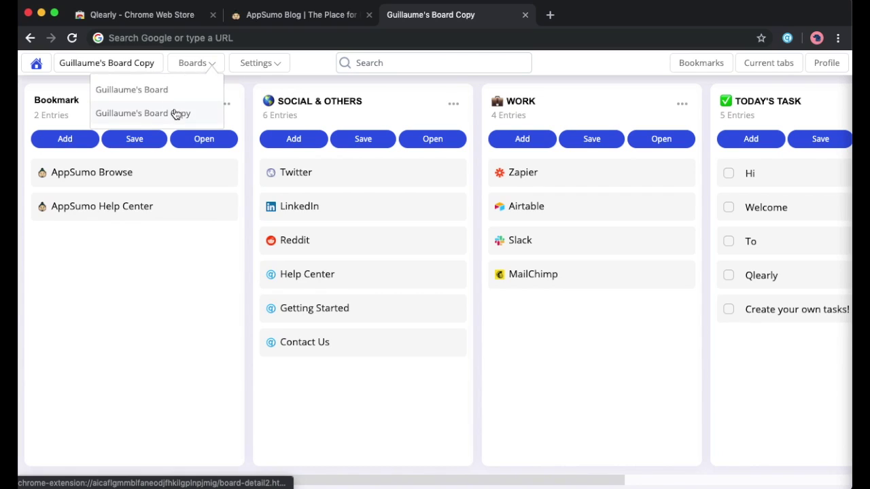
click(175, 98)
click(190, 65)
click(178, 112)
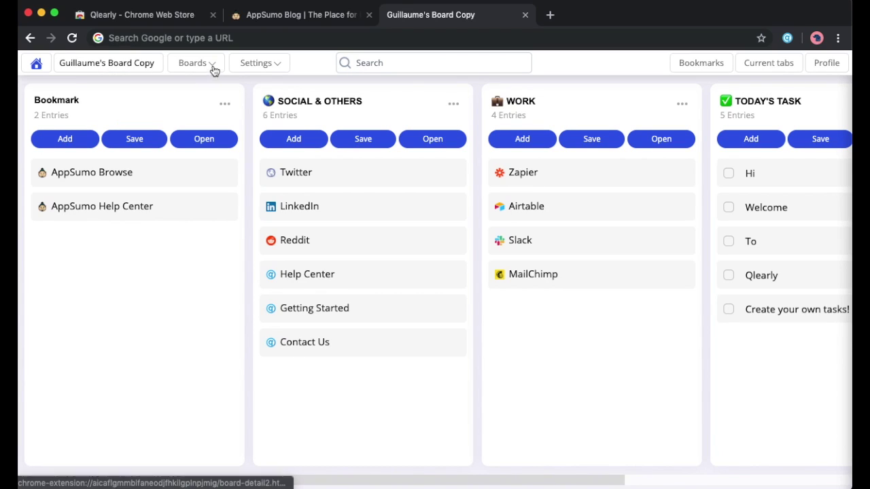
Step: Delete the duplicate board and confirm the deletion
click(242, 65)
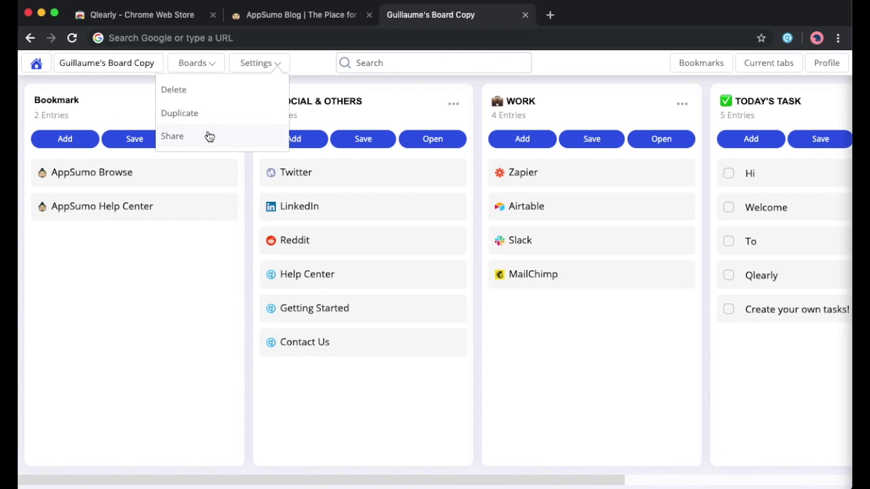
click(208, 92)
key(Return)
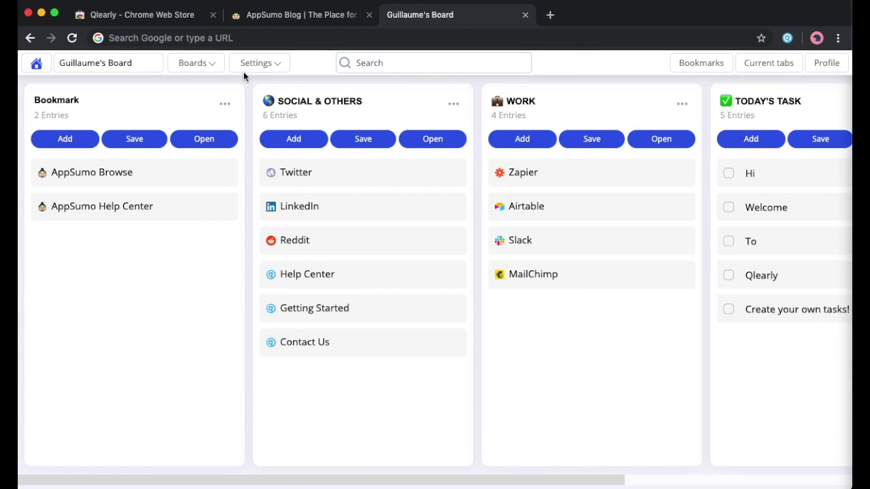
Step: Create a public link for sharing the board
click(248, 72)
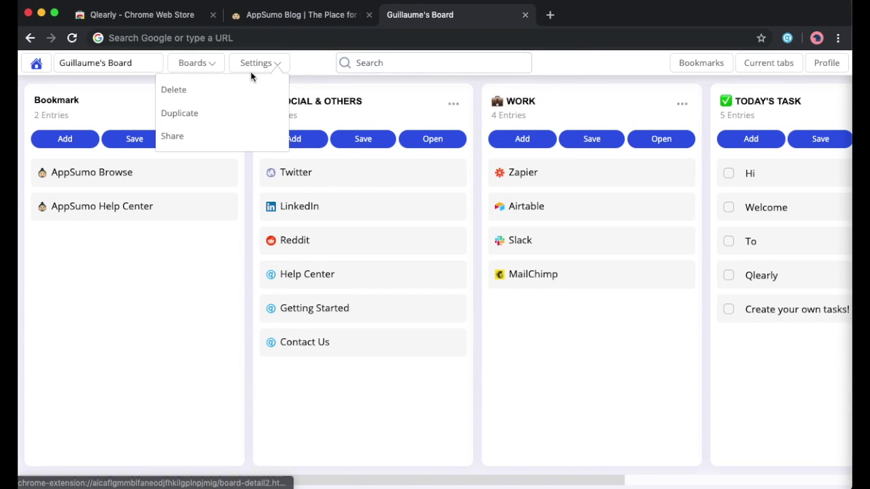
click(238, 138)
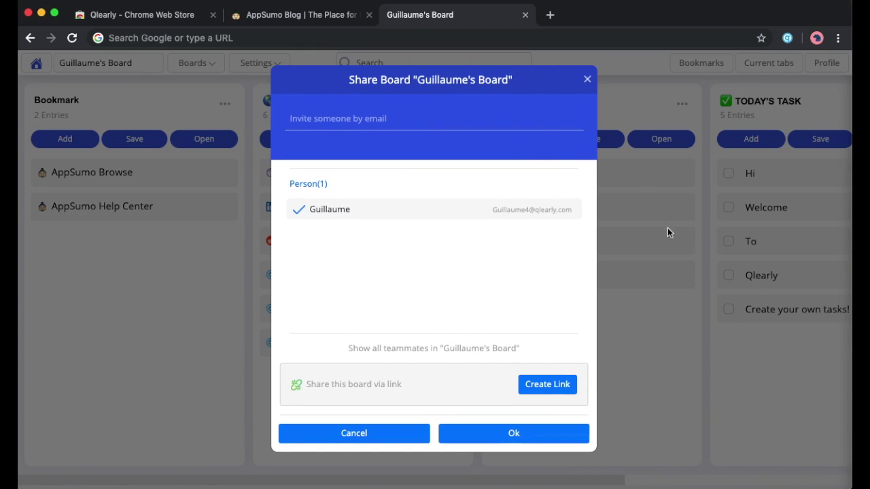
click(550, 386)
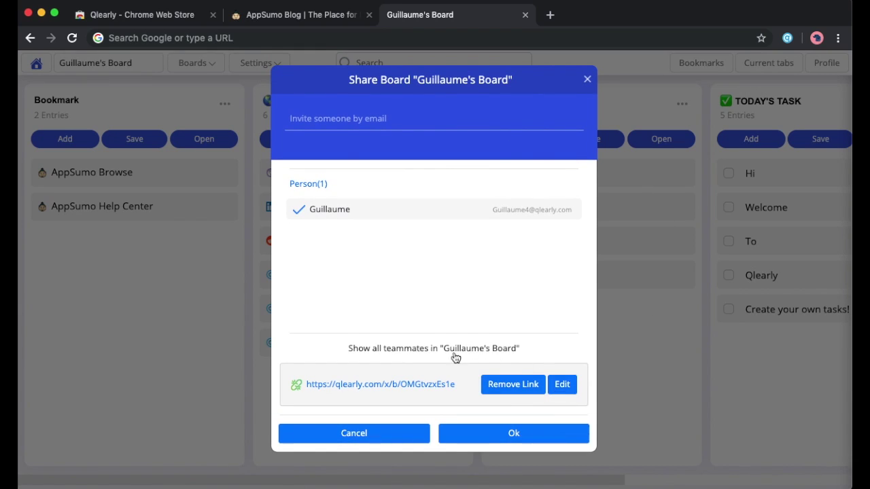
Step: Open the board's public link, look over its shared columns, and return to the editable board
click(426, 385)
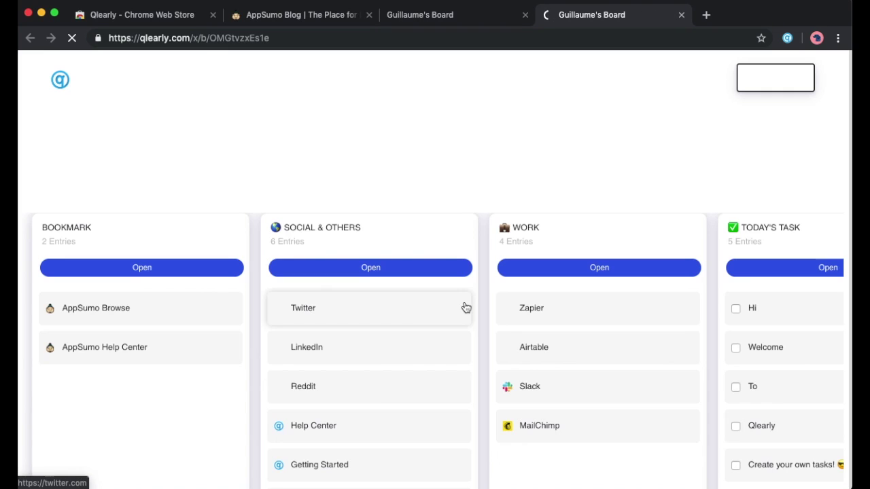
scroll(481, 296, down, 3)
scroll(481, 296, up, 1)
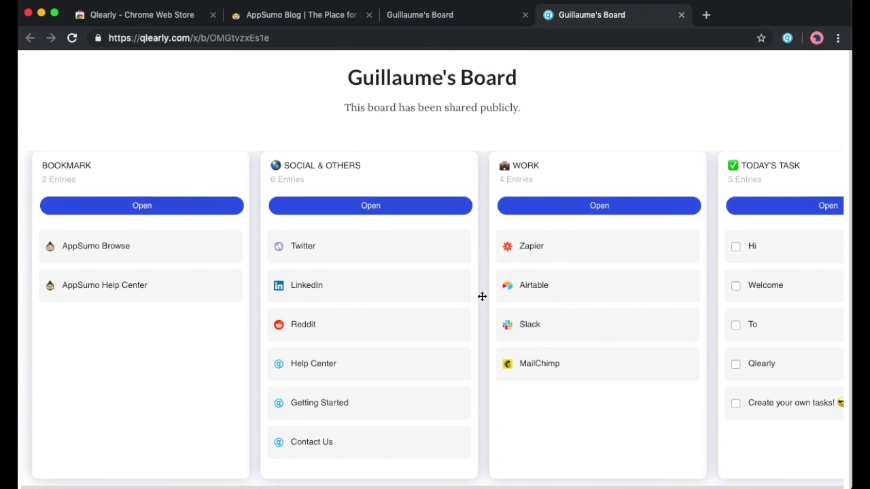
scroll(481, 295, right, 3)
scroll(449, 291, left, 3)
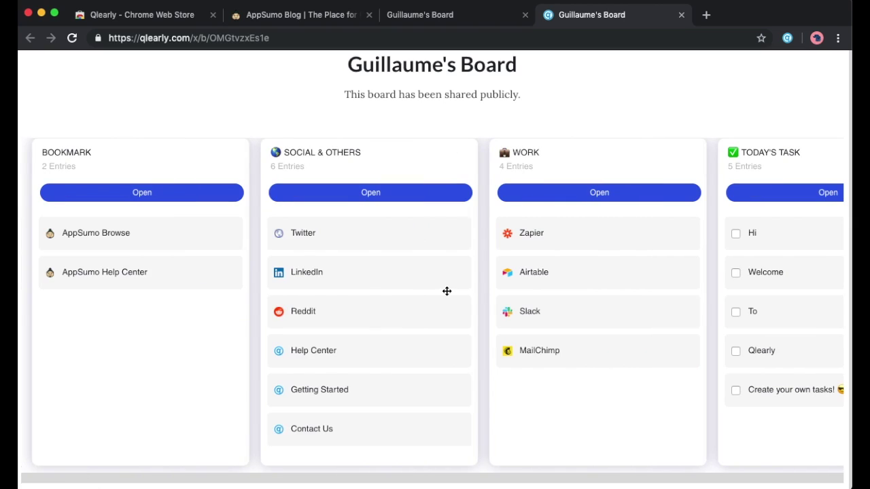
scroll(446, 292, up, 2)
click(403, 16)
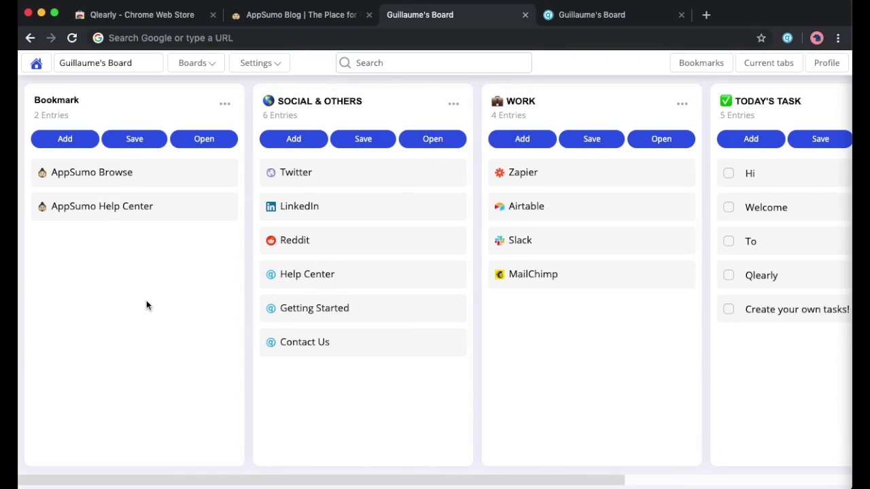
Step: Search the board for Zapier, open that bookmark, and return to the board
text(Zapier)
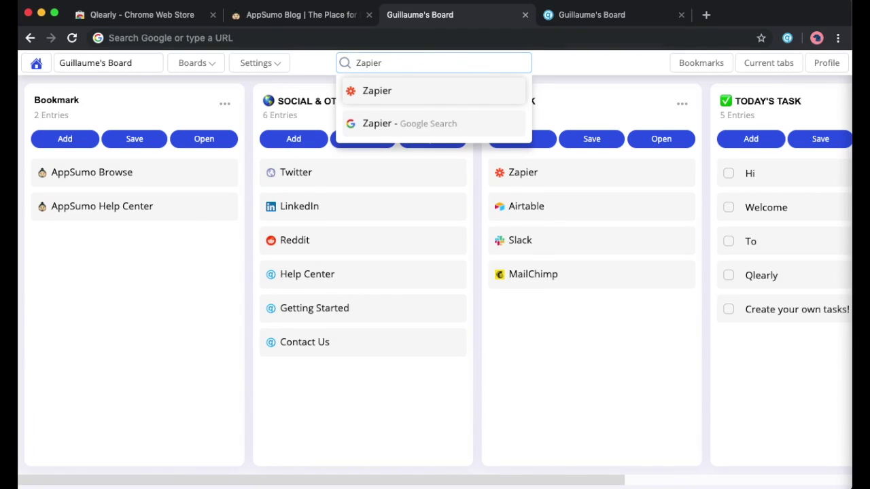
key(Return)
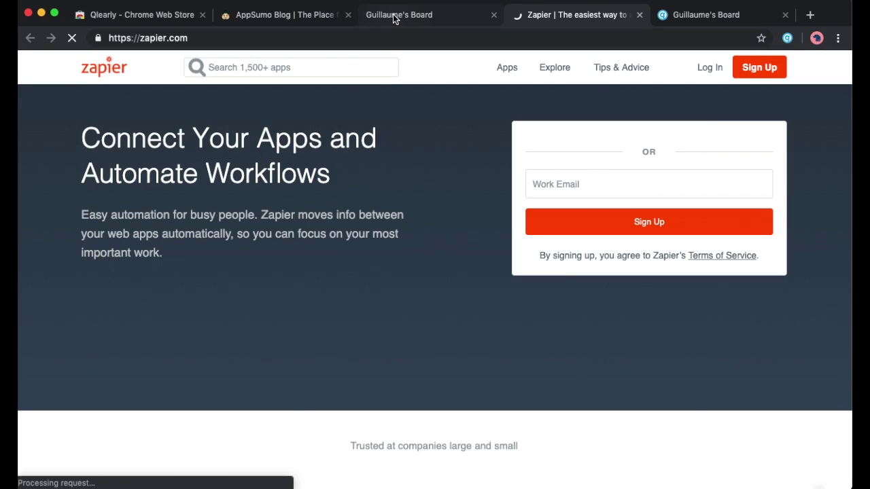
click(394, 17)
Step: Enter LinkedIn in the board's search, run it as a Google search, and return to the board
click(173, 286)
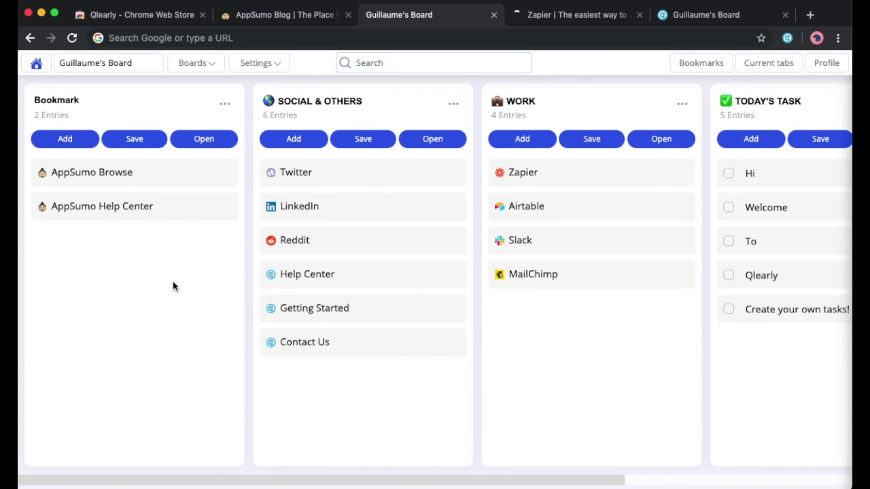
key(/)
click(173, 282)
text(/)
text(Linked)
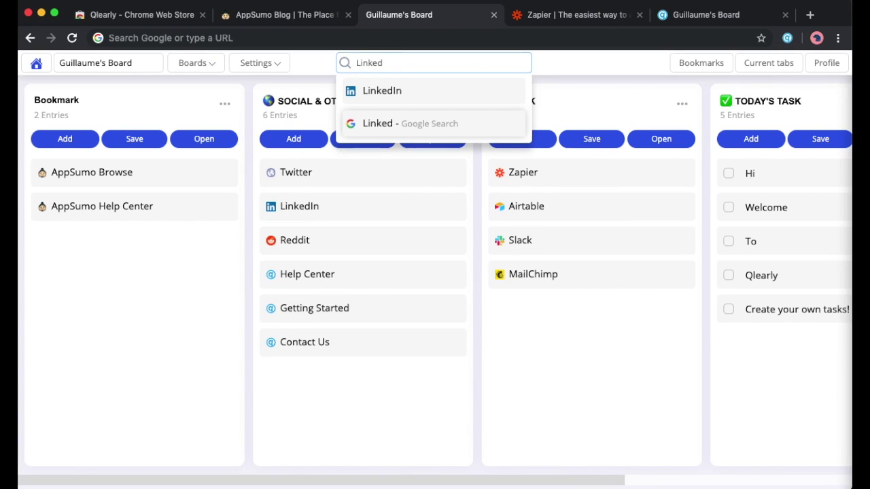
text(In)
click(435, 124)
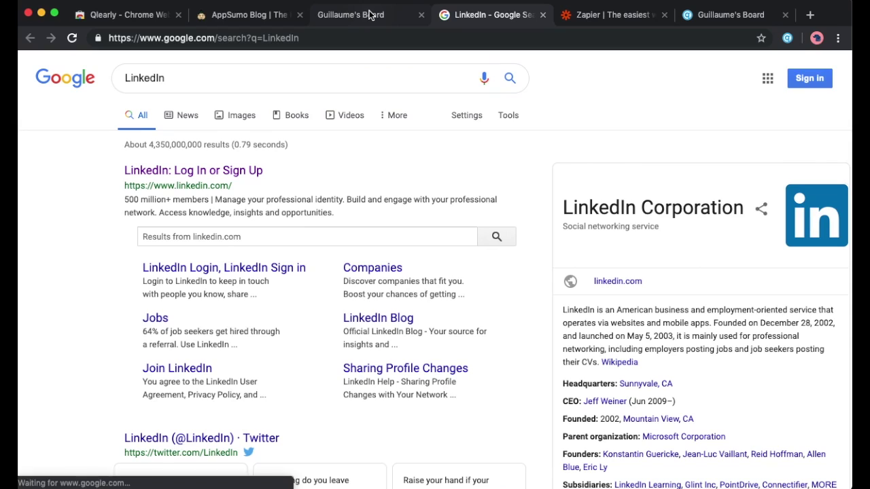
click(369, 15)
click(208, 289)
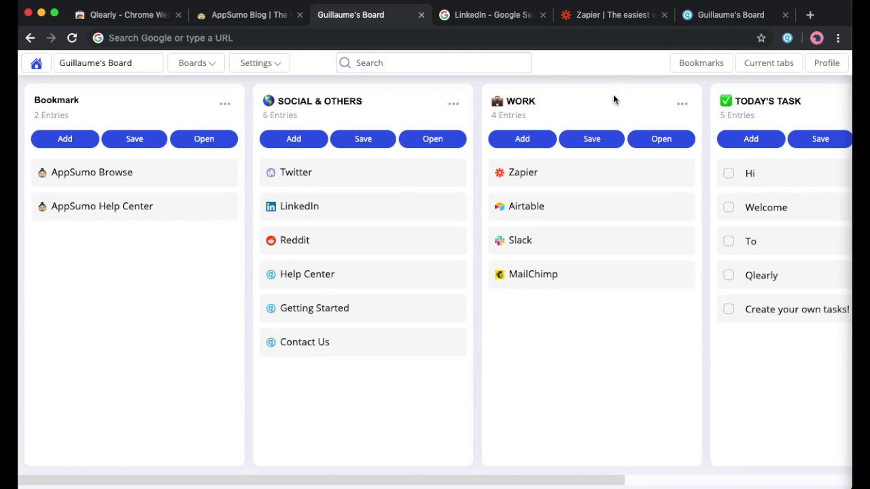
Step: Add the AppSumo Browse browser bookmark to the end of the Social & Others column
click(702, 62)
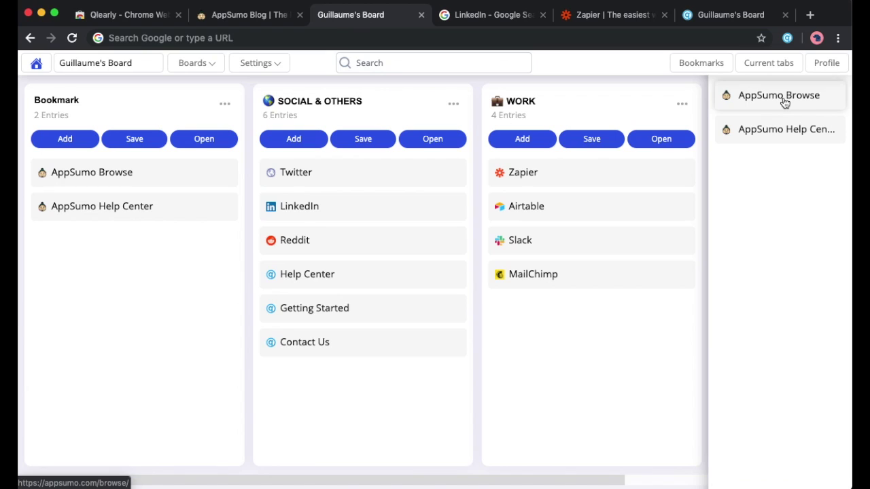
drag(784, 104, 401, 421)
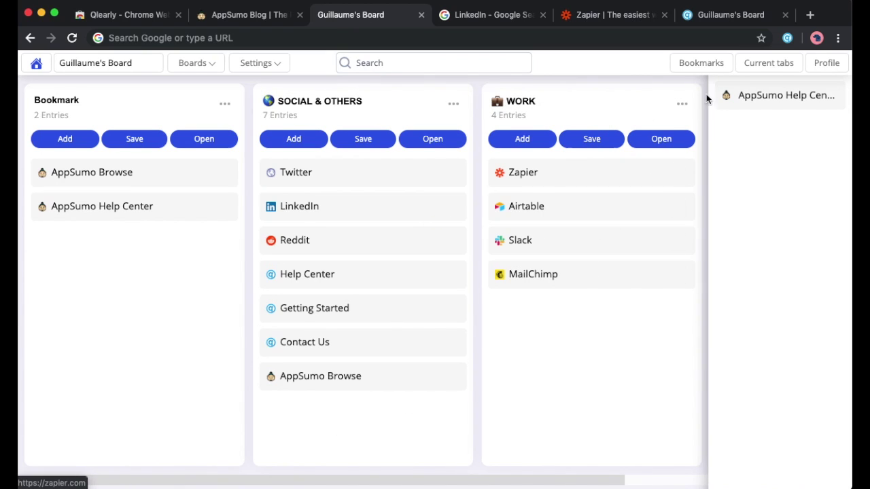
click(706, 61)
Step: Add the open Qlearly - Chrome Web Store tab to the end of the Social & Others column
click(779, 68)
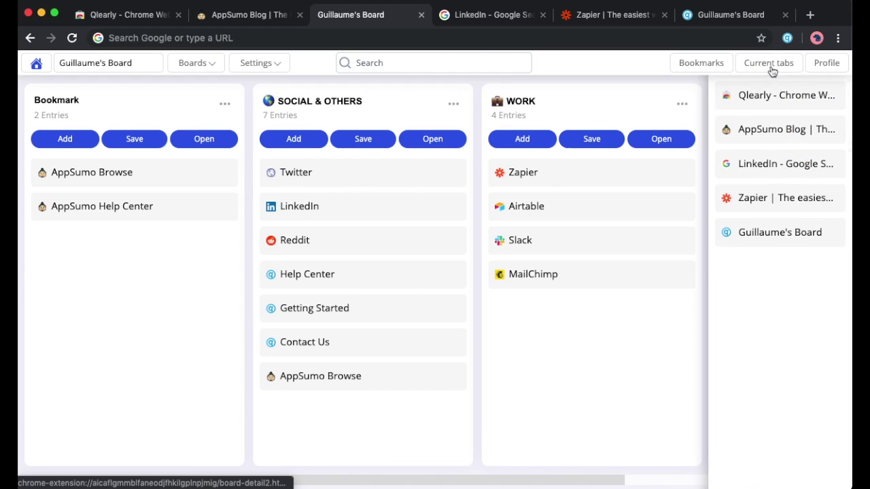
drag(763, 151, 366, 424)
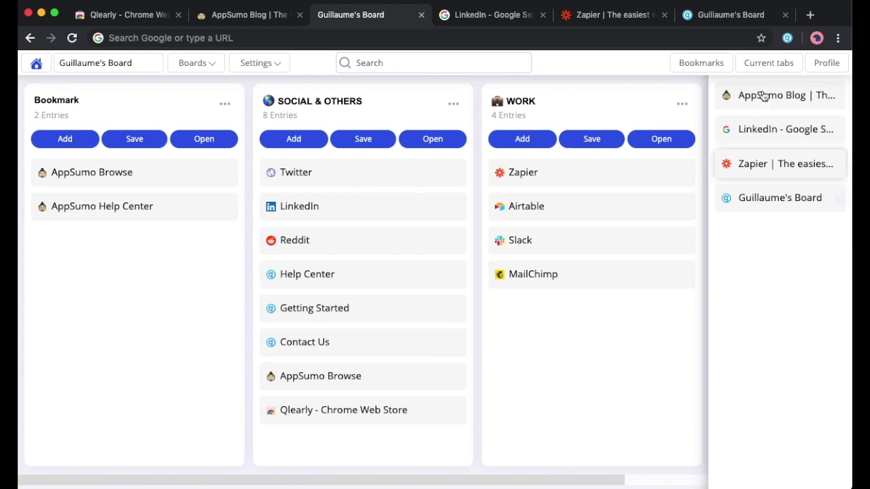
click(766, 68)
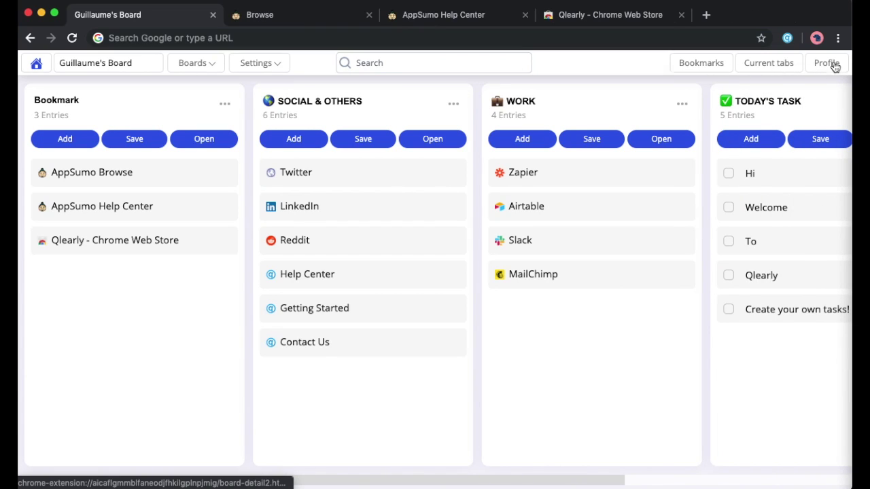
Step: Switch the board to the dark theme, and restore the light theme
click(833, 64)
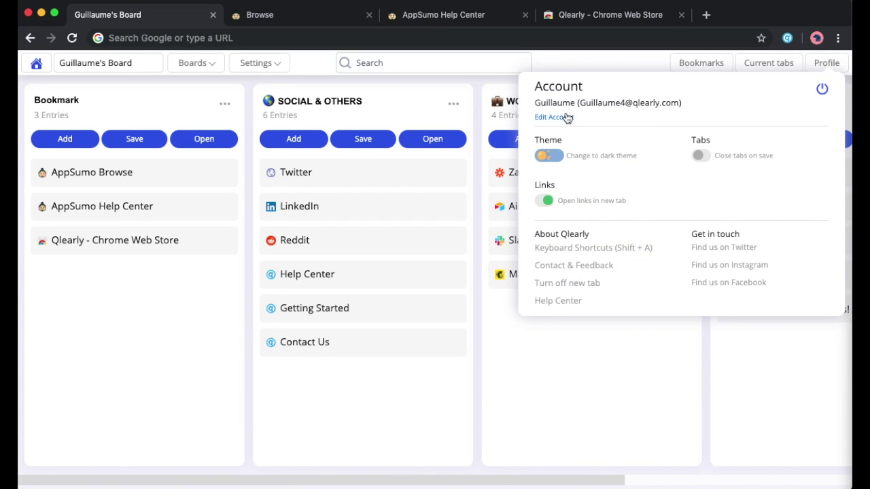
click(559, 159)
click(822, 63)
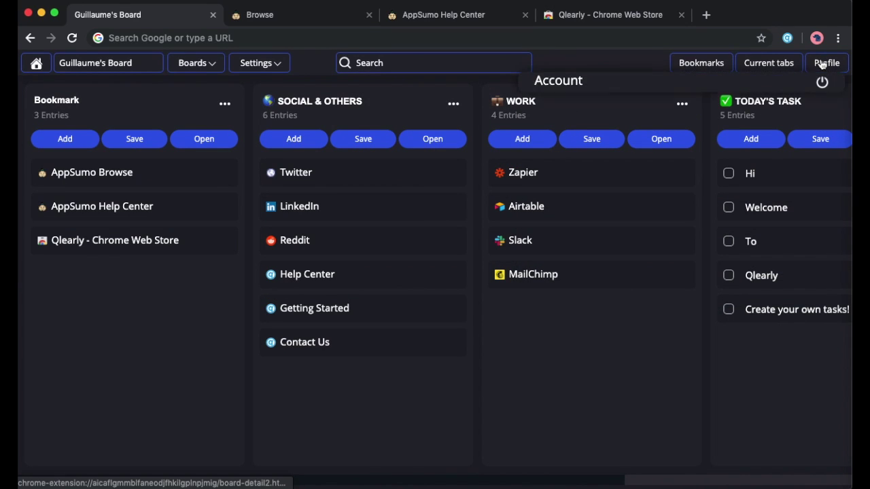
click(554, 158)
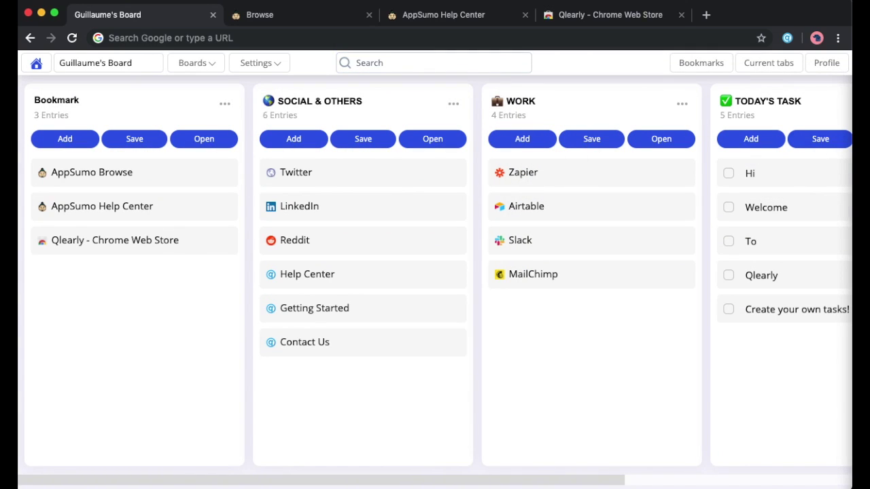
Step: Create a task named "Create Tasks" in the Bookmark column
click(225, 104)
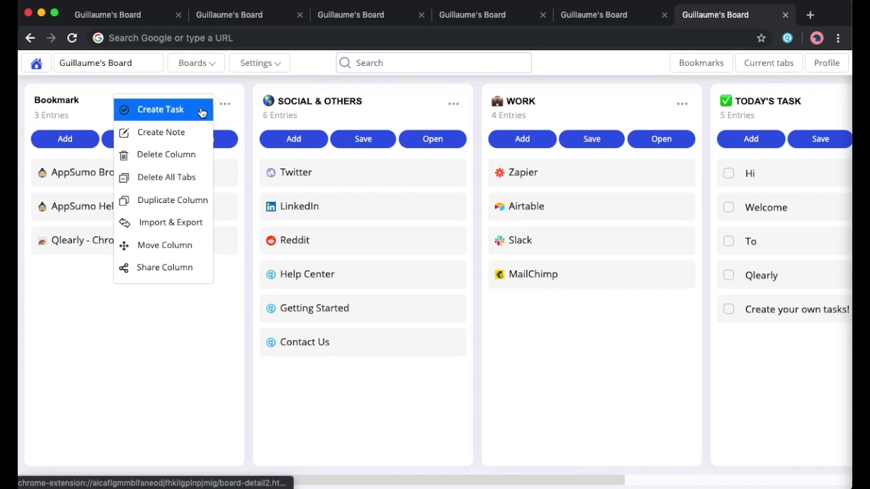
click(202, 111)
text(Create Tasks)
key(Return)
Step: Create a note titled "Or Notes" in the Bookmark column with the body "Use it however best fits for you :)"
click(231, 109)
click(175, 129)
text(Or Notes)
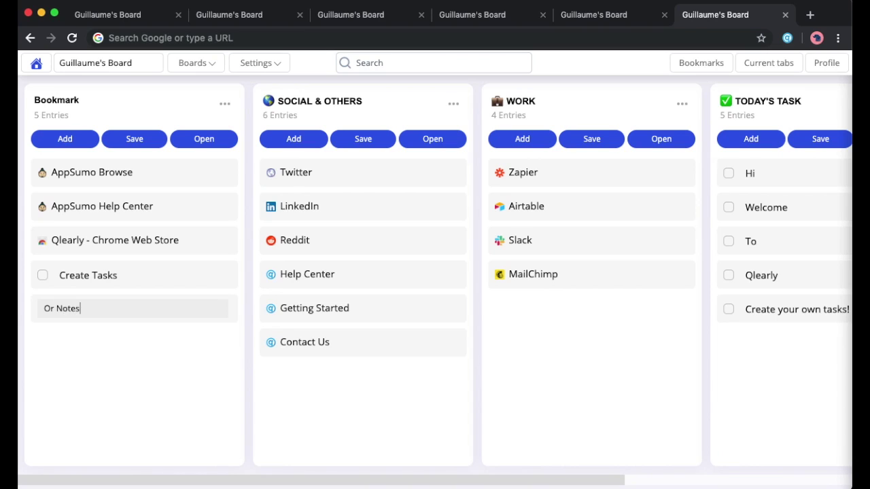
key(Return)
click(133, 305)
text(Use it however best fits for you :))
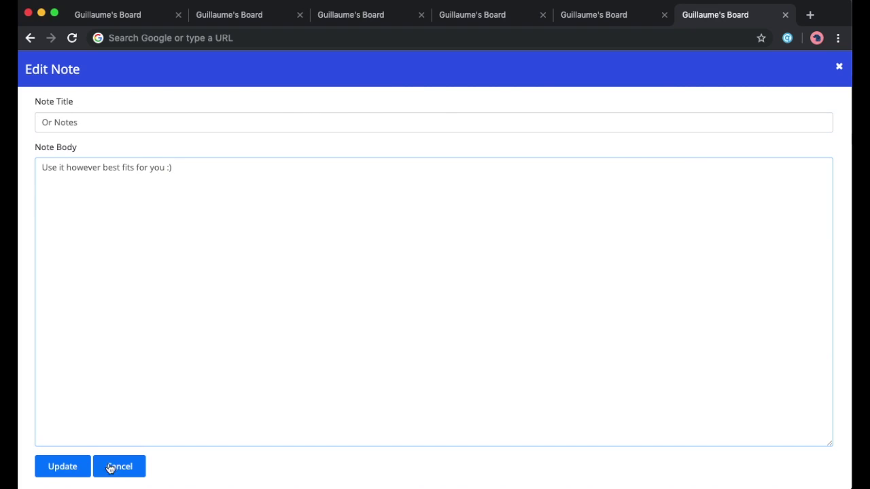
click(72, 472)
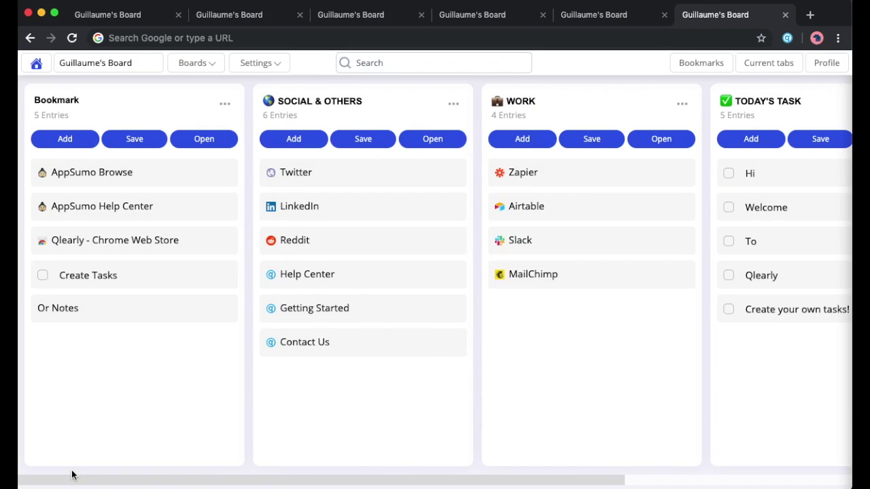
Step: Delete all entries of the Bookmark column, and undo the deletion
click(228, 110)
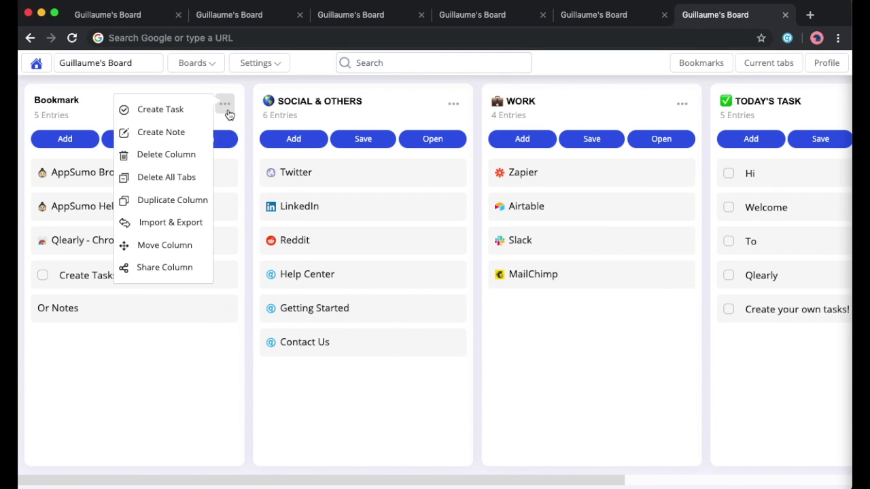
click(199, 178)
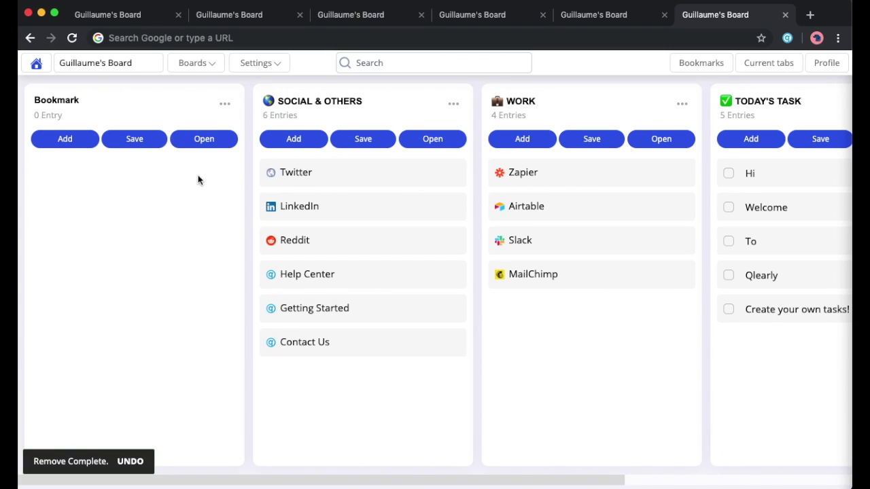
click(133, 462)
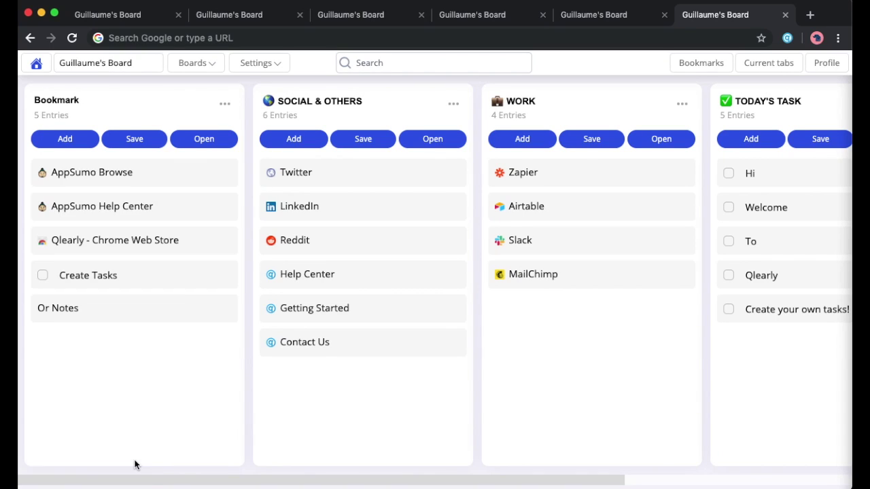
click(224, 104)
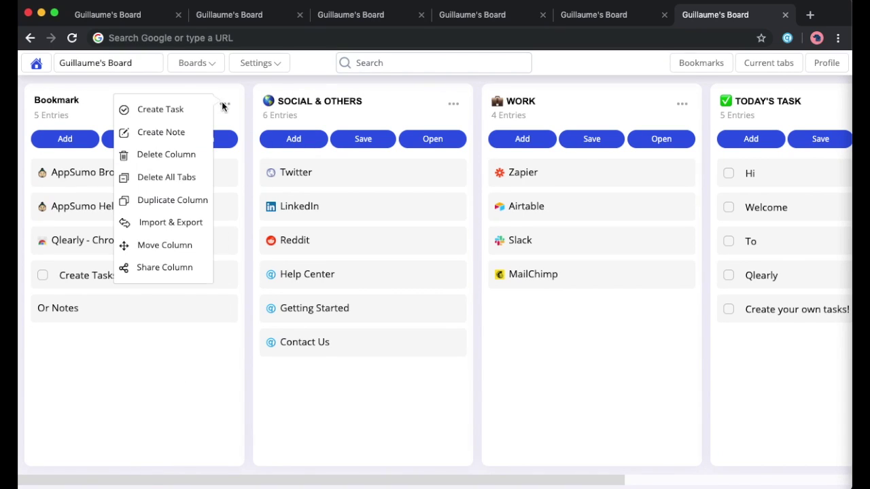
click(194, 224)
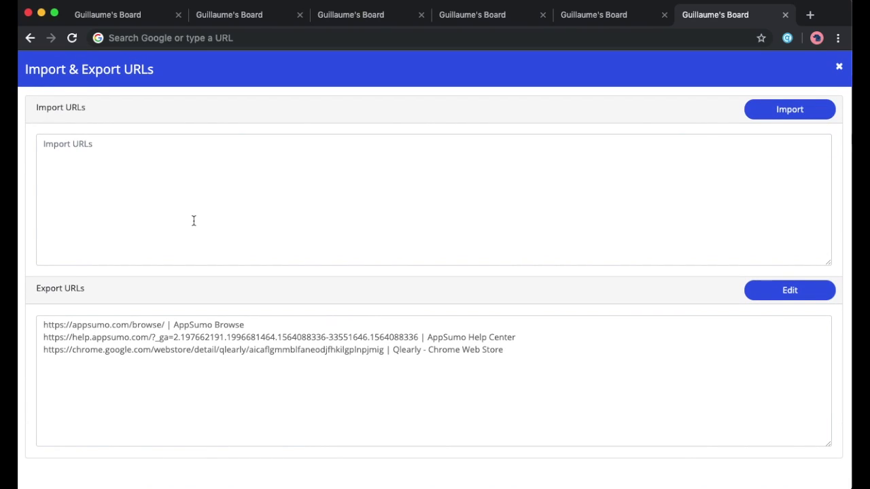
click(219, 154)
text(https://www.google.com/)
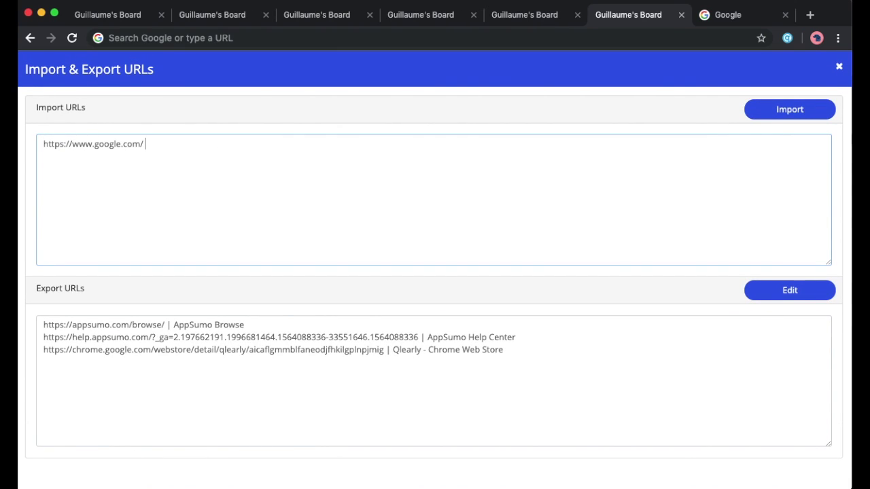
text(https://www.google.com/)
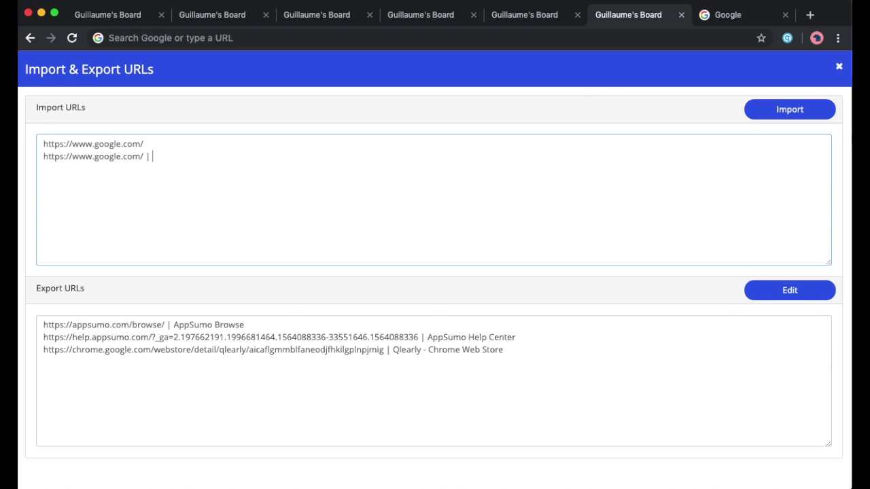
click(813, 121)
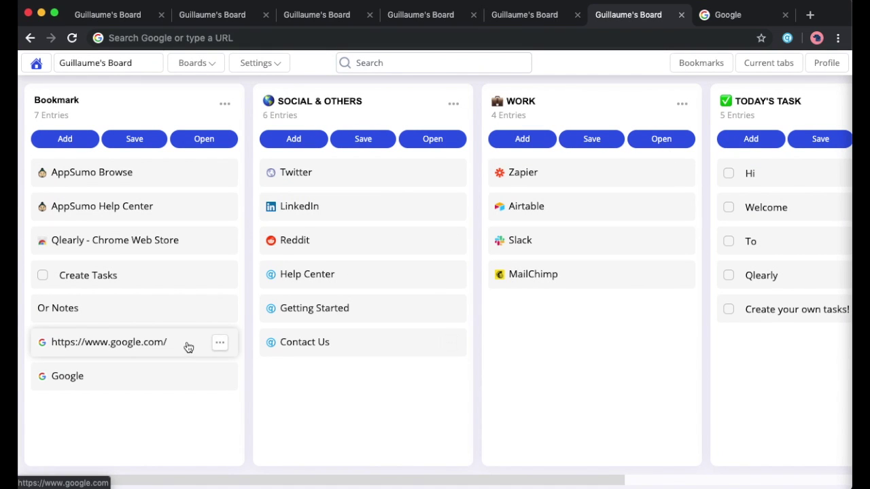
click(219, 343)
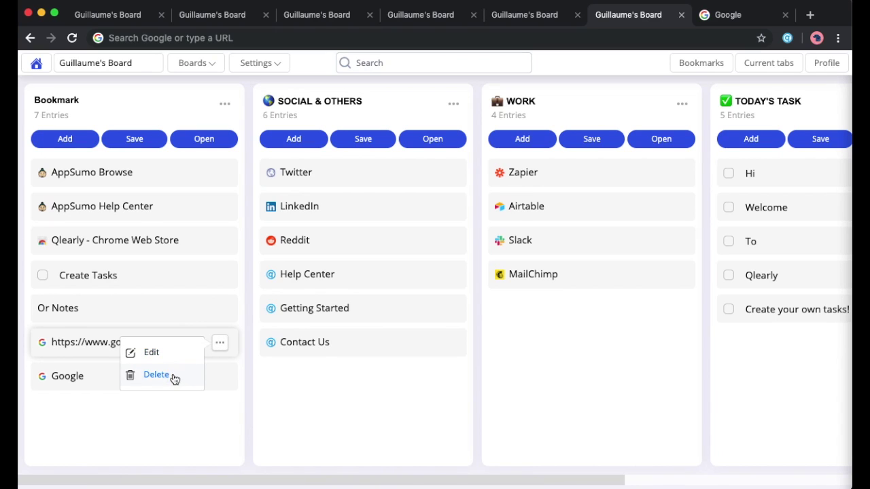
click(156, 375)
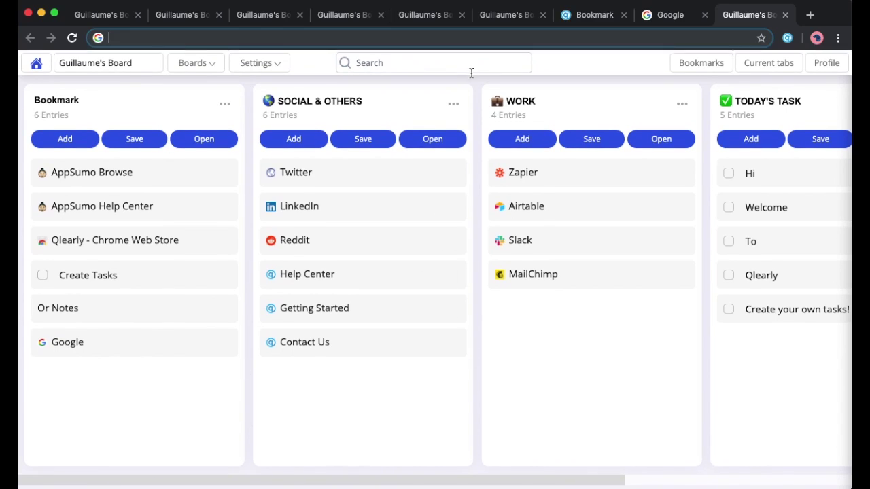
Step: Create a share link for the Social & Others column and open its public page
click(452, 105)
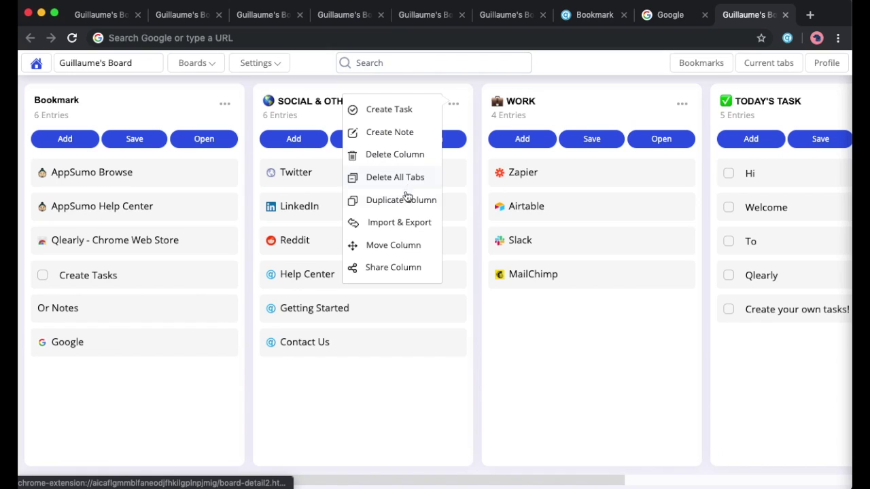
click(393, 269)
click(393, 270)
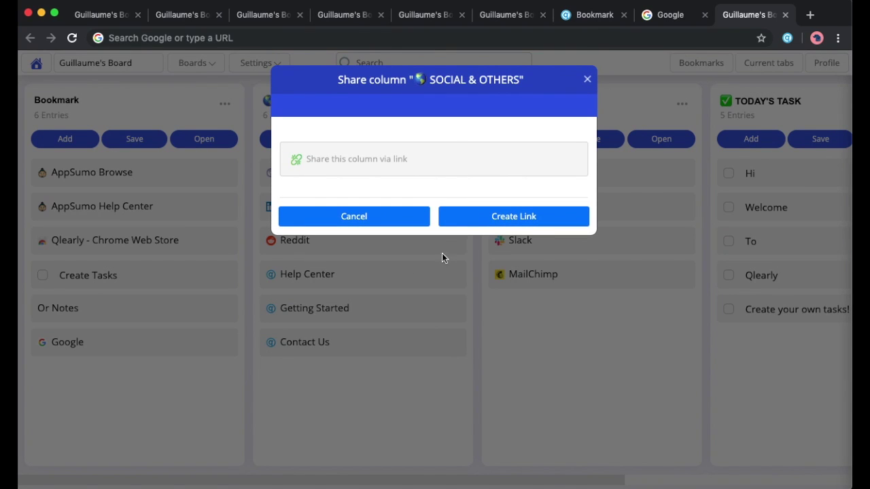
click(509, 218)
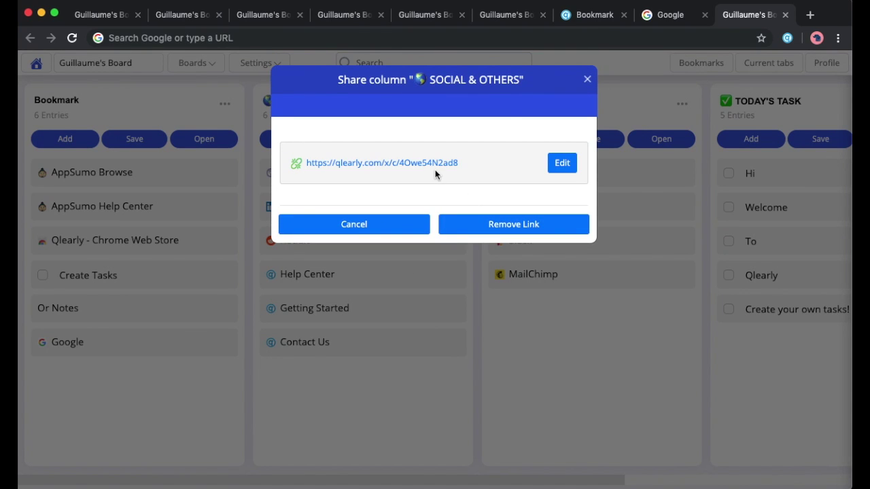
click(435, 164)
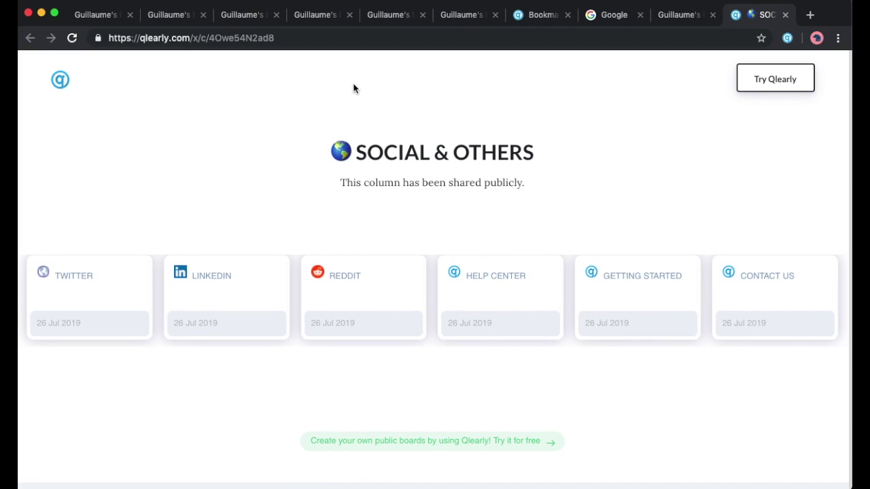
Step: Close all the surplus browser tabs, leaving only the first Guillaume's Board tab
click(203, 14)
click(203, 14)
click(203, 14)
click(203, 14)
click(203, 14)
click(203, 14)
click(204, 14)
click(203, 14)
click(203, 14)
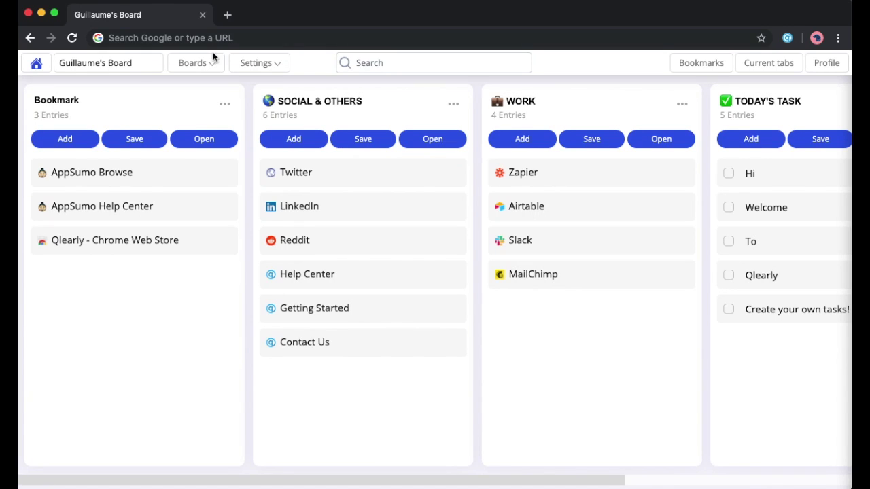
click(453, 104)
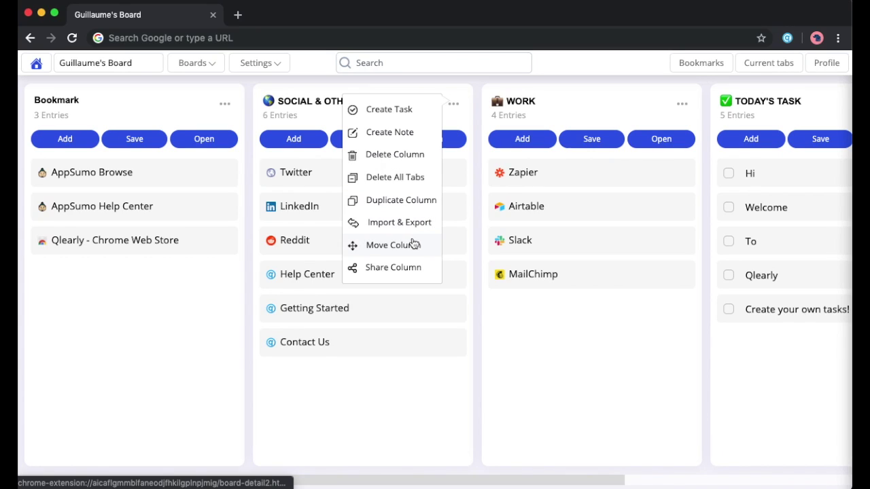
click(491, 90)
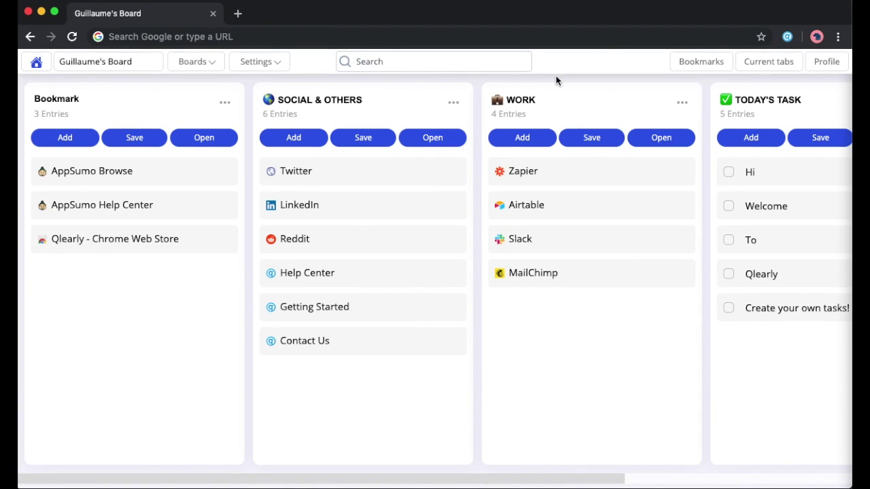
Step: Open all bookmarks of the Bookmark column in new tabs, and return to the board
click(200, 136)
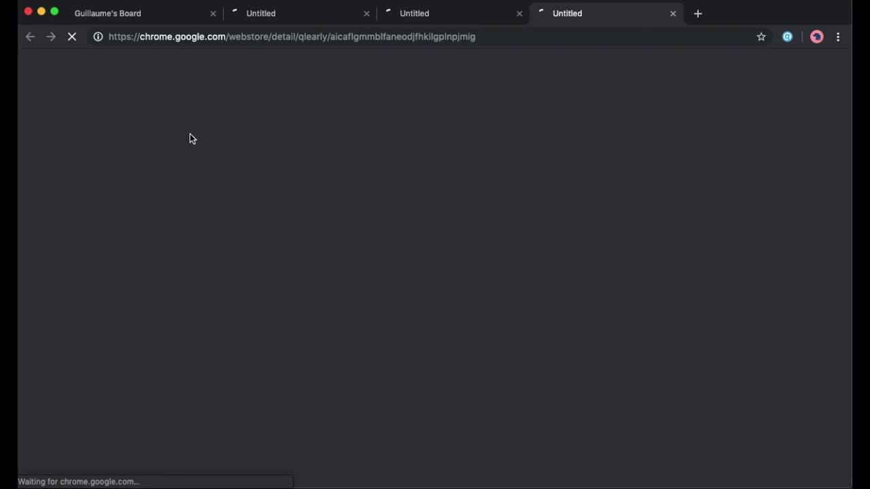
click(172, 16)
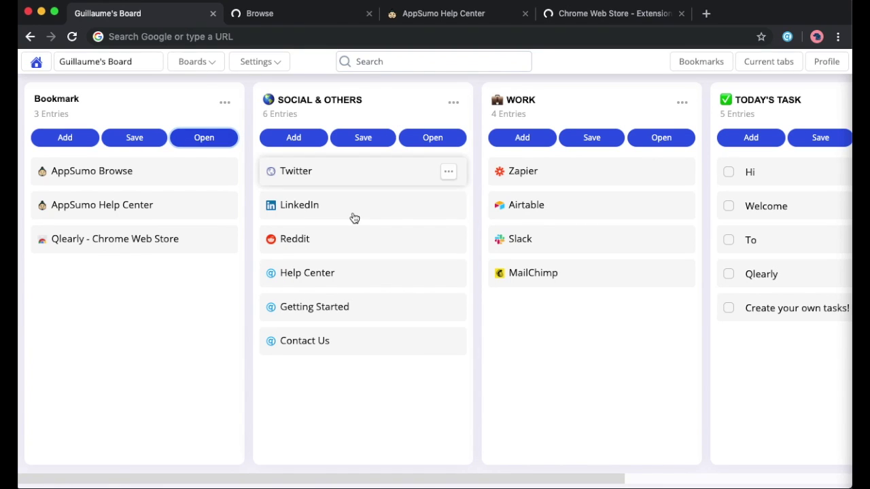
Step: Create a new column at the end of the board and save all open tabs to it
scroll(351, 218, right, 5)
click(707, 272)
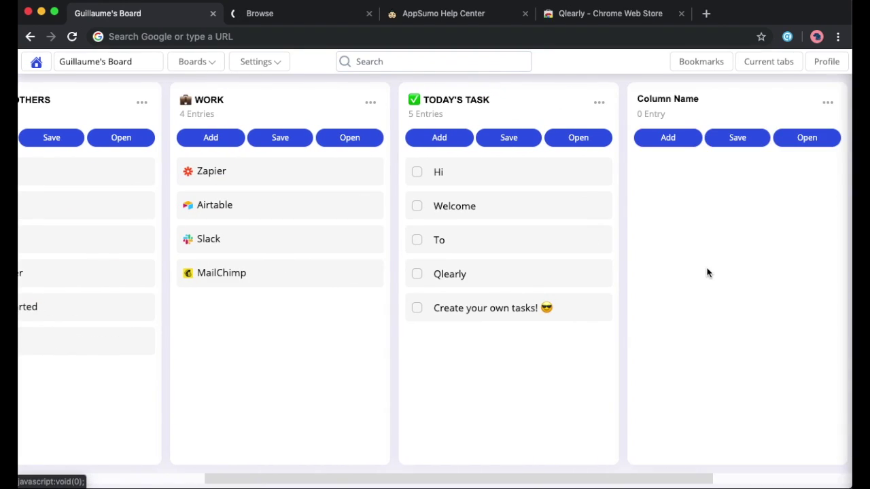
scroll(707, 271, right, 4)
click(604, 141)
Step: Create a bookmark entry titled Google in the new column
click(526, 139)
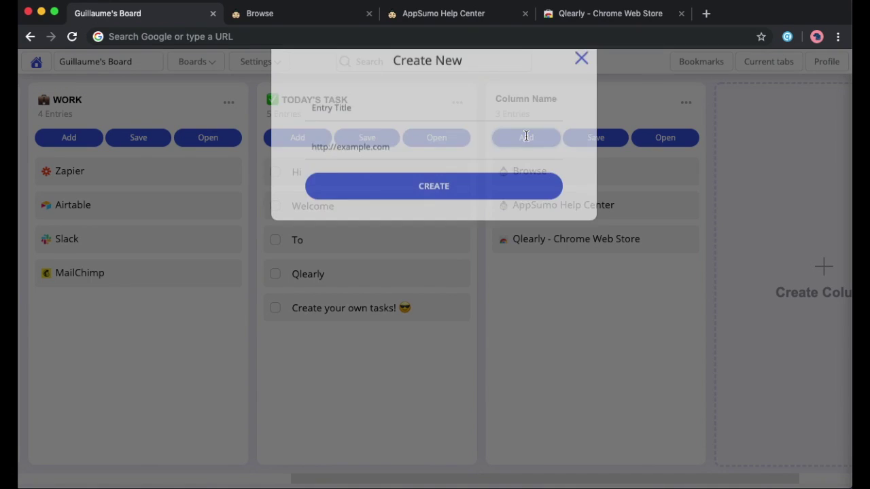
click(396, 134)
click(371, 162)
click(359, 170)
click(351, 192)
click(372, 209)
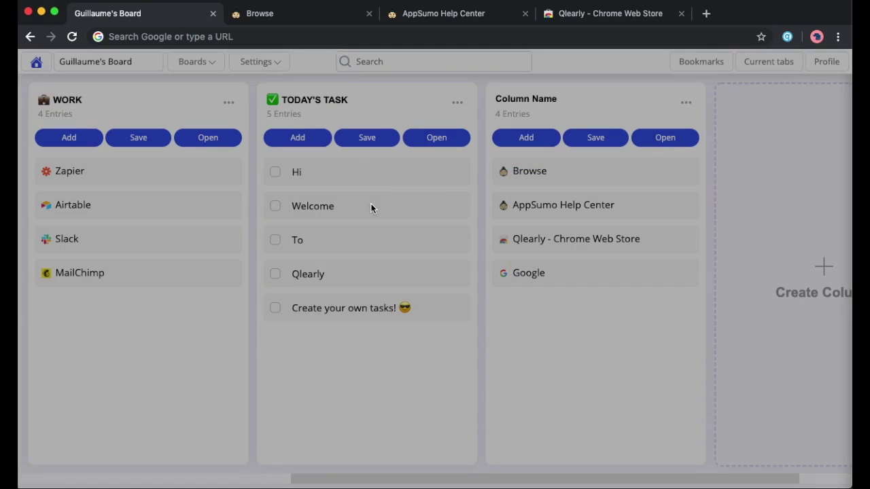
Step: Open the profile settings page for editing the account
scroll(555, 356, left, 5)
scroll(555, 357, left, 3)
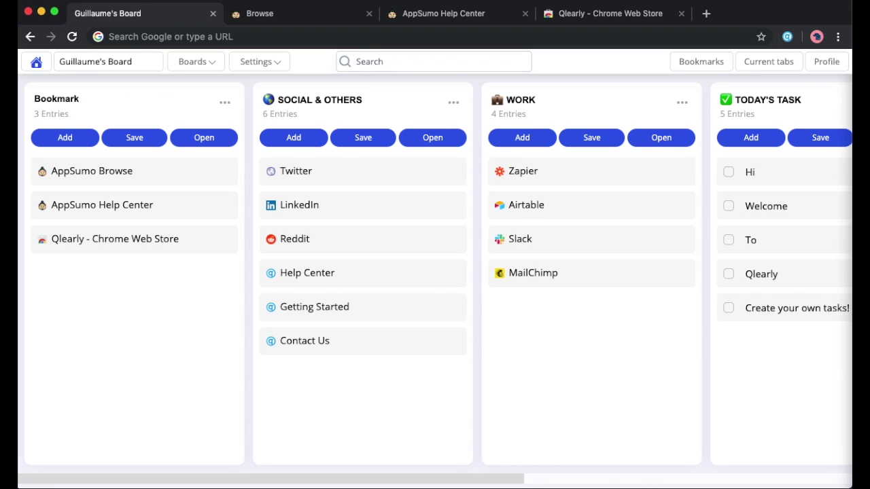
click(827, 62)
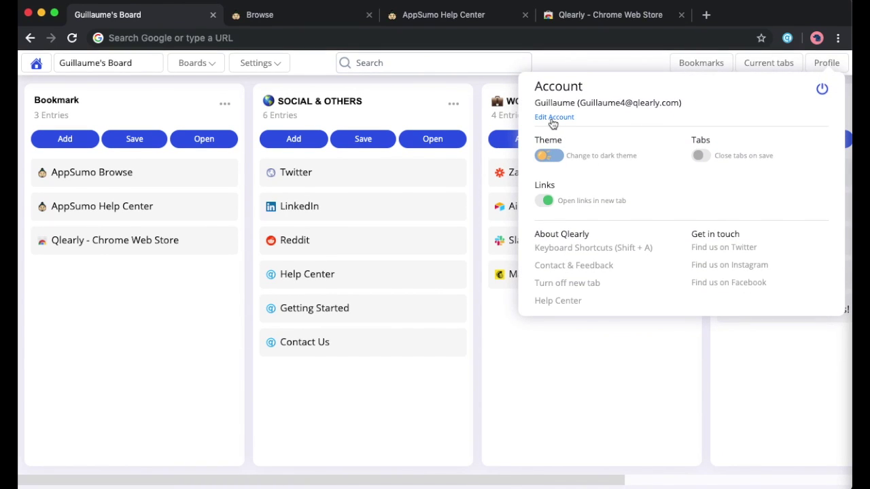
click(553, 119)
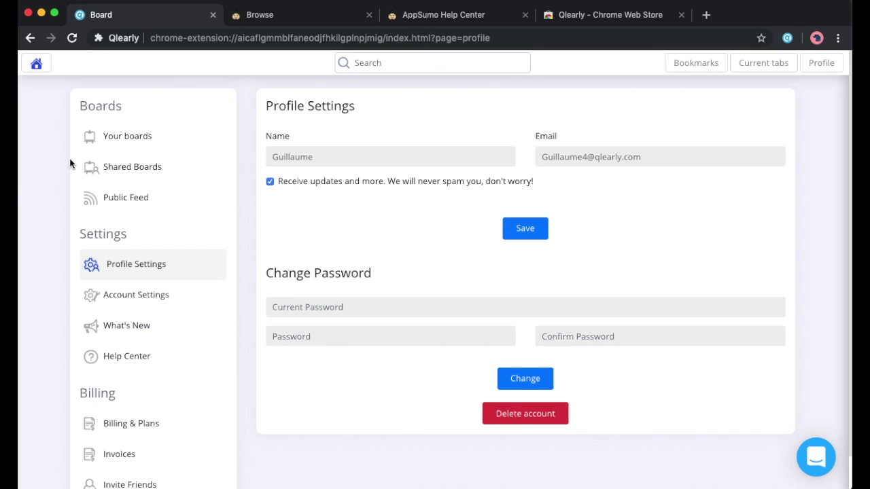
Step: Create a new board titled 2nd Board in the unnamed folder of your boards
click(106, 144)
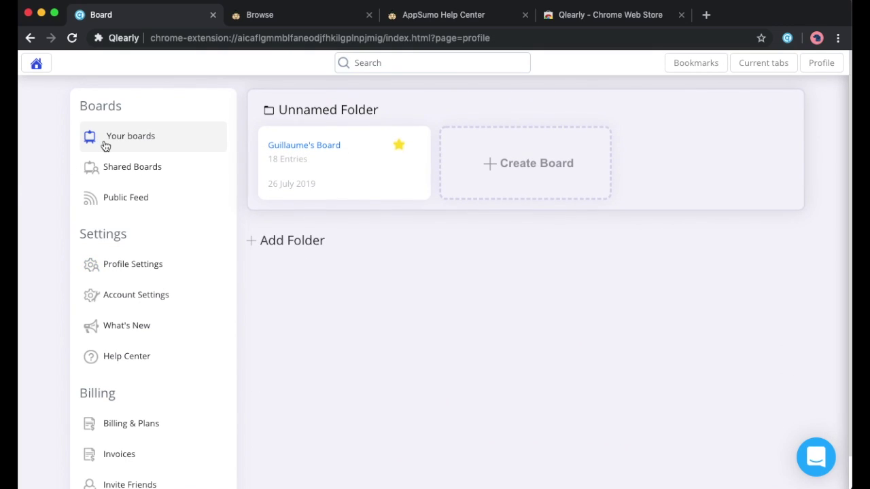
click(511, 155)
text(2nd Board)
key(Return)
Step: Rename the unnamed folder as Work and add a second folder named Personal
click(388, 111)
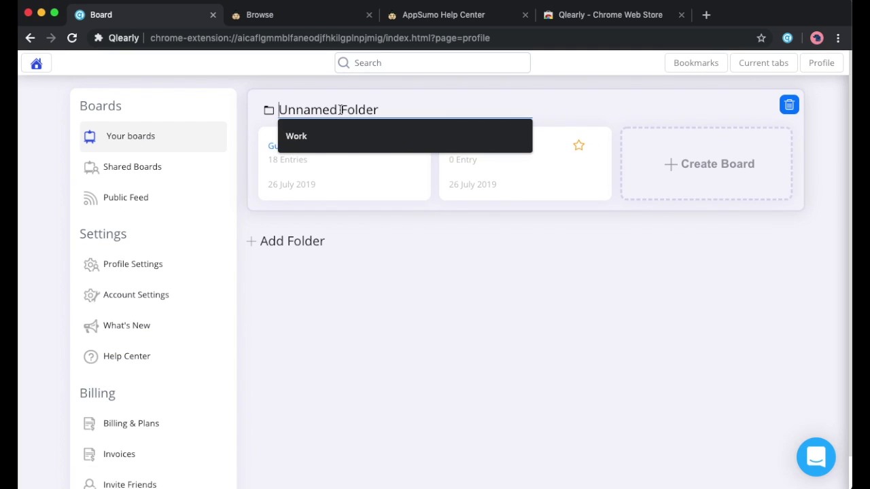
text(Work)
click(308, 241)
text(Personal)
click(518, 107)
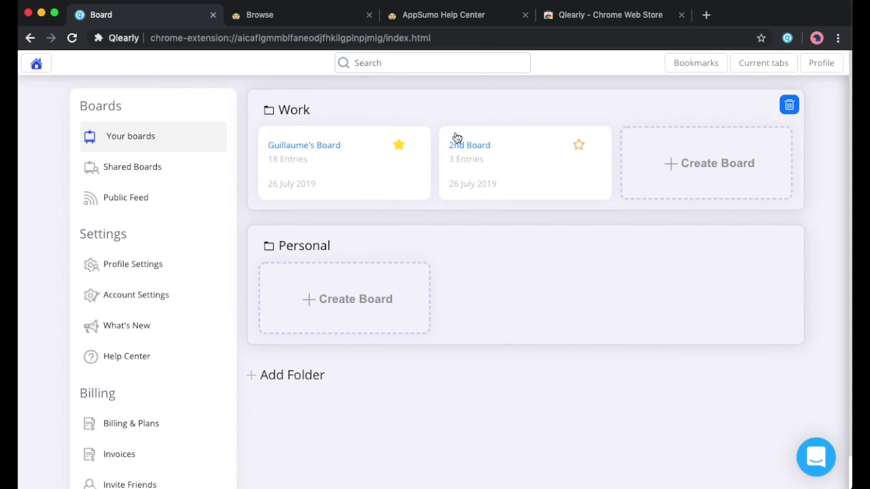
Step: Star 2nd Board as the primary board, check which board new tabs load, and return to the boards overview
click(417, 182)
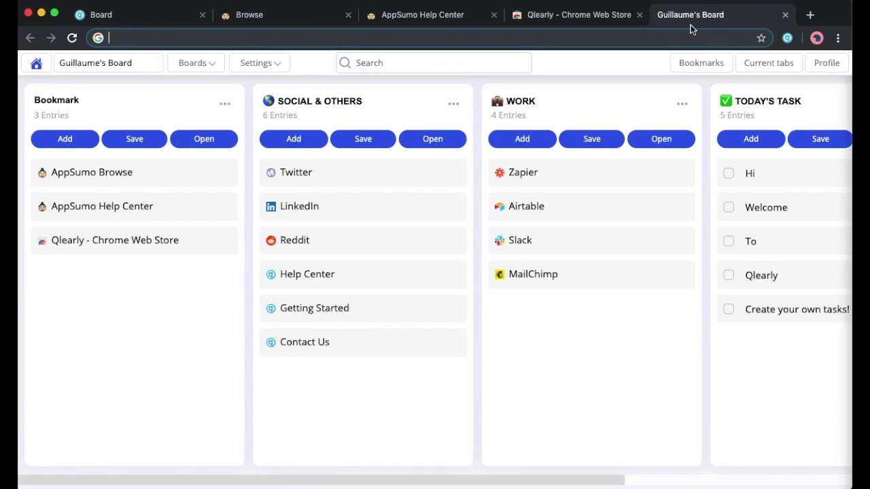
click(165, 20)
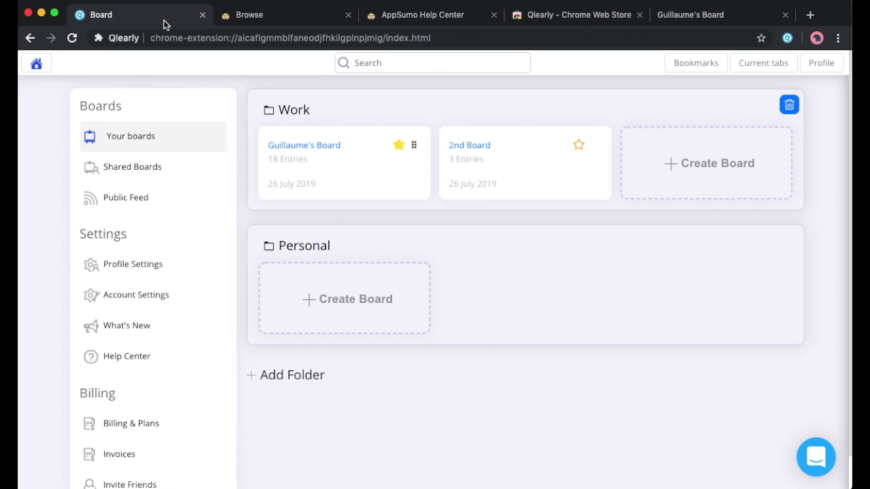
click(580, 146)
click(584, 144)
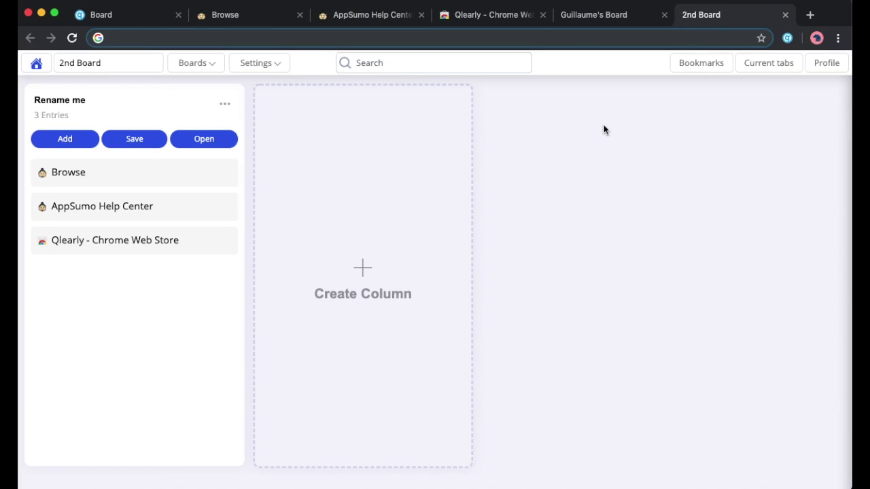
click(36, 64)
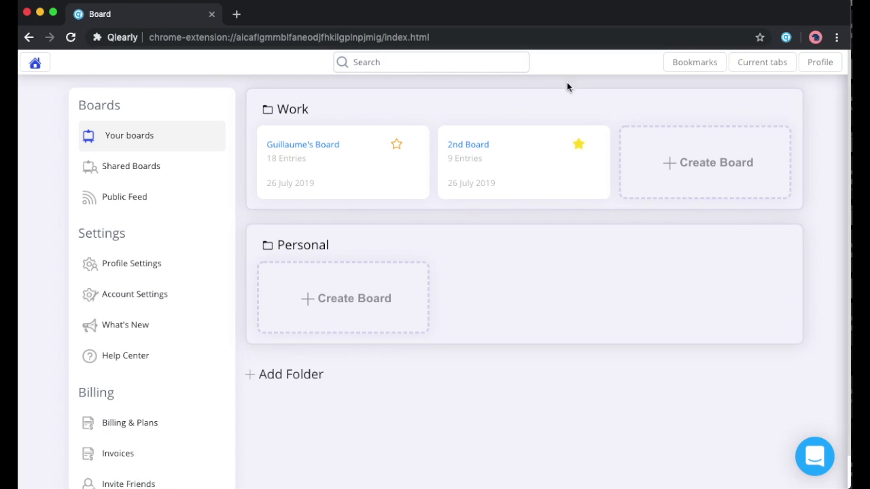
Step: Look at the edit and bookmark import options of 2nd Board, leaving its name as is and importing nothing
click(593, 145)
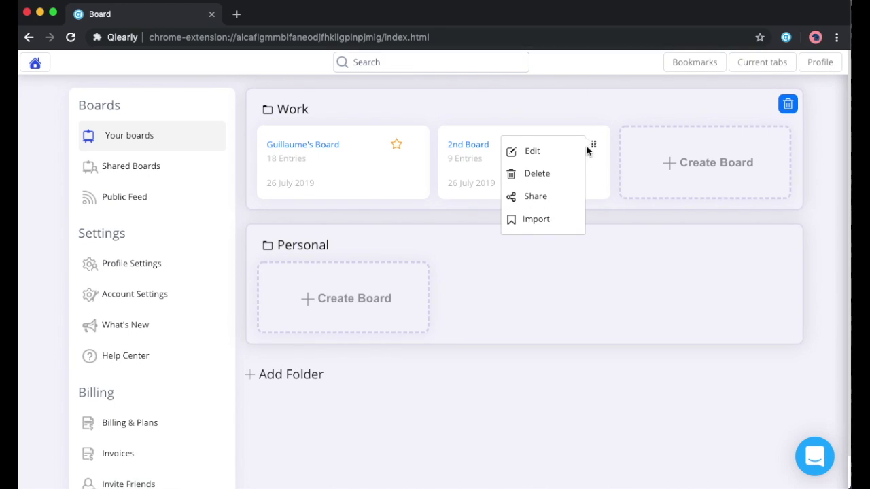
click(573, 150)
key(Return)
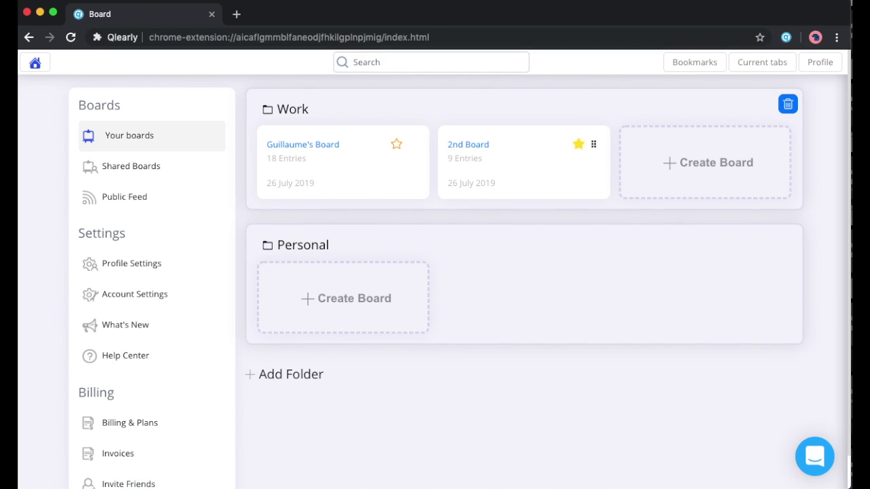
click(594, 147)
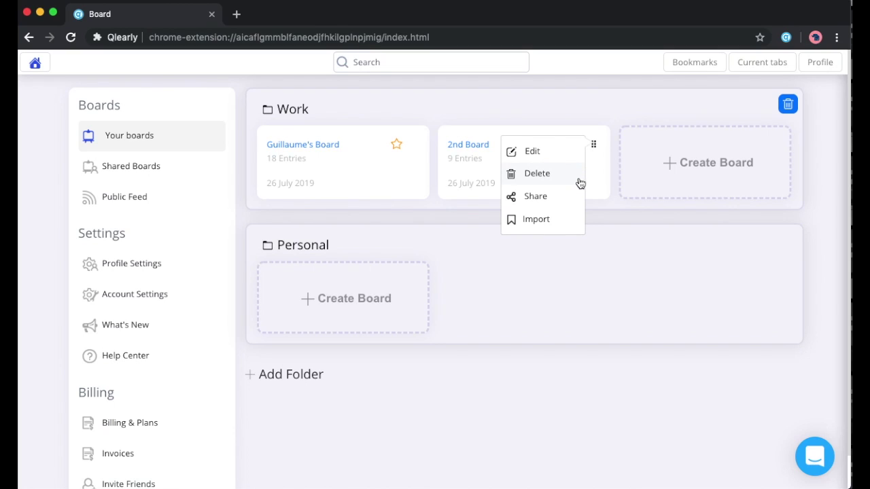
click(569, 220)
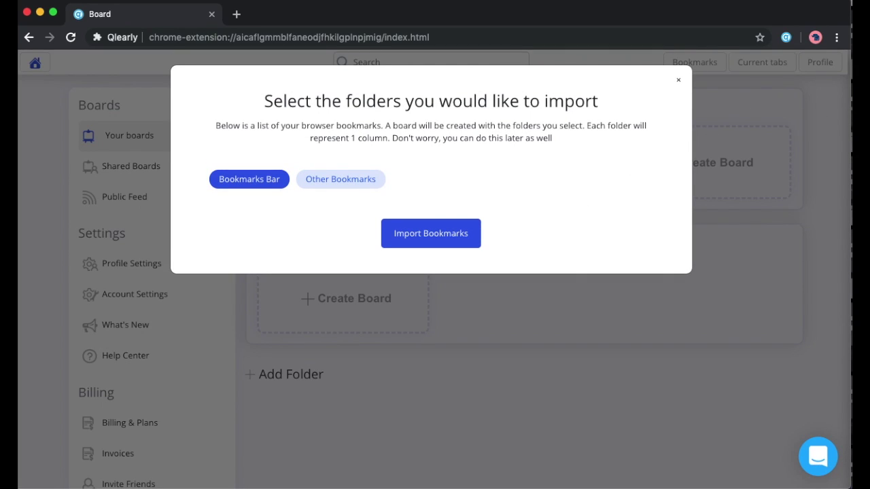
click(730, 137)
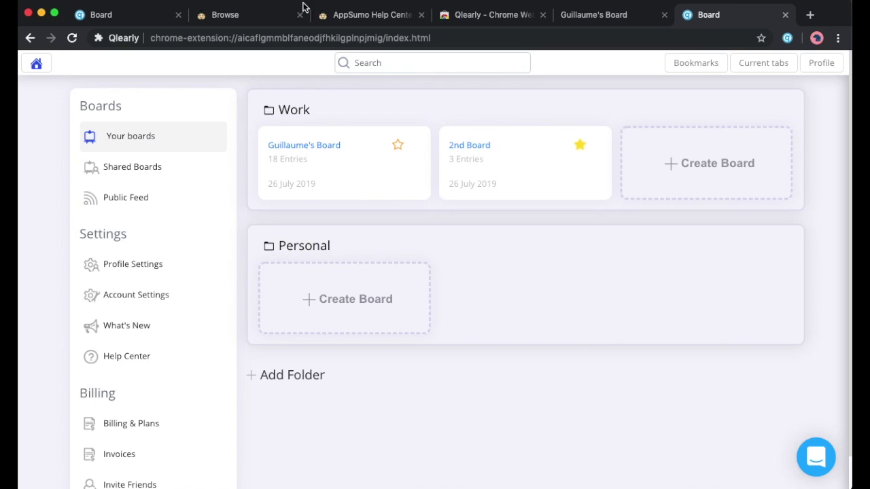
Step: Close the extra browser tabs so that only the boards overview stays open
click(300, 14)
click(300, 15)
click(178, 14)
click(178, 14)
click(112, 14)
Step: Examine the Limited Lifetime Plan offers and the promo code section in Billing & Plans
scroll(177, 272, down, 1)
click(179, 389)
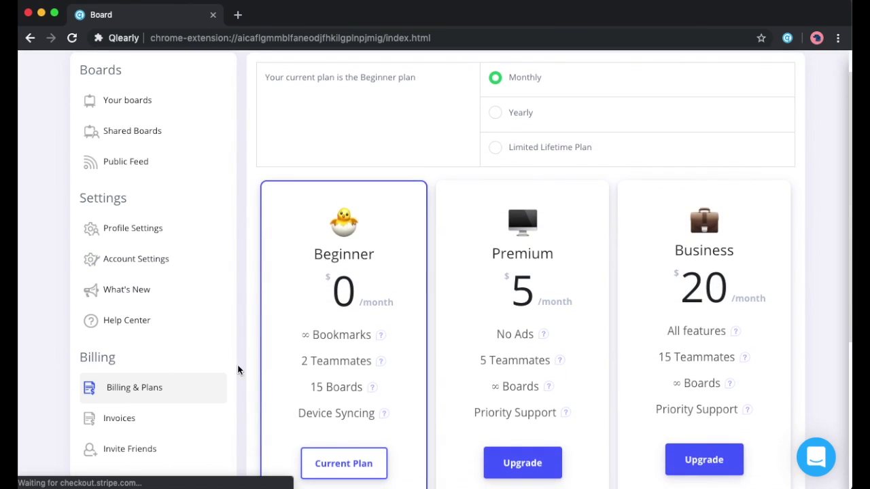
scroll(305, 318, up, 1)
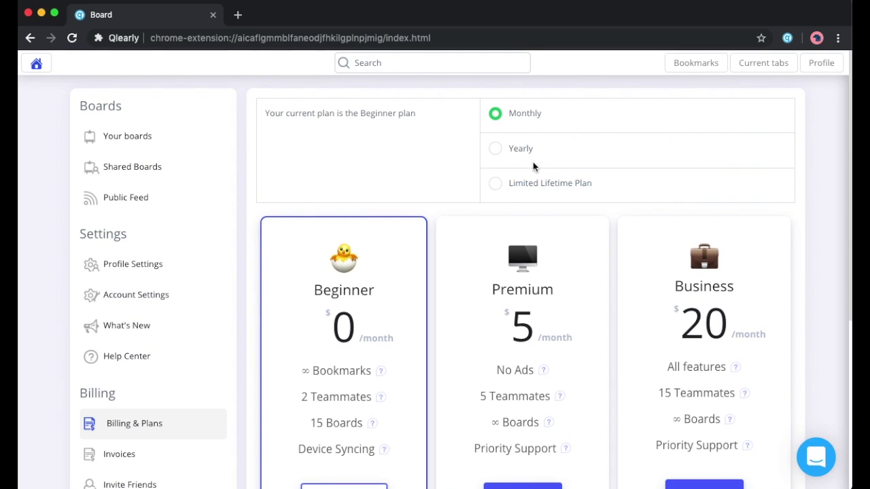
click(523, 191)
scroll(558, 264, down, 4)
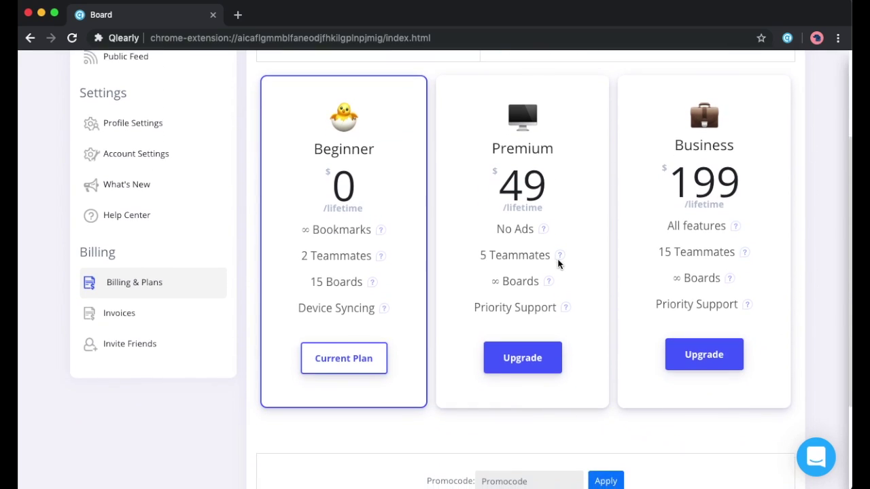
scroll(558, 264, down, 3)
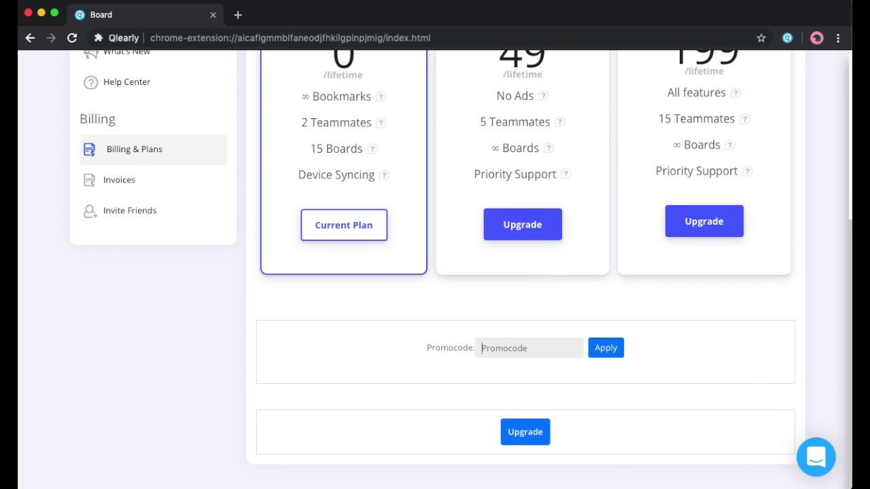
scroll(102, 295, up, 3)
Step: Switch to the dark theme in the account settings and view it on the board in a new tab
click(101, 295)
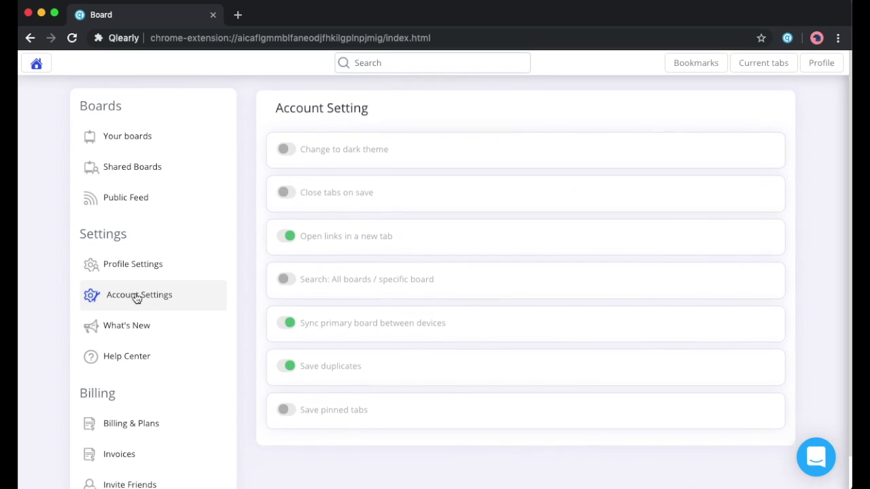
click(290, 151)
key(super+t)
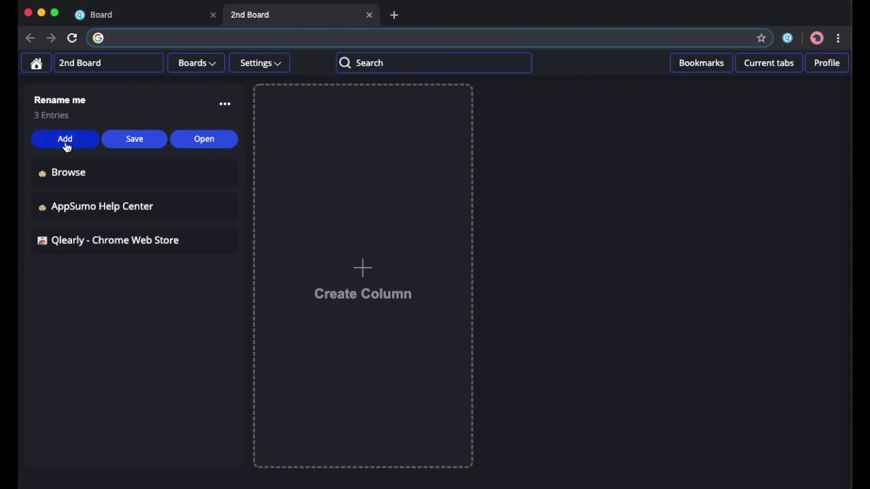
Step: Open all bookmarks of the Rename me column, and save the open tabs to a newly created column
click(182, 140)
click(289, 22)
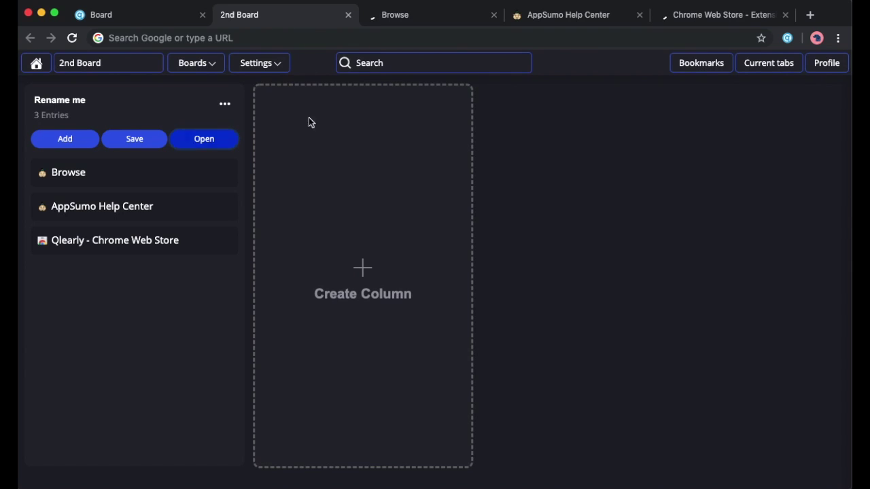
click(340, 218)
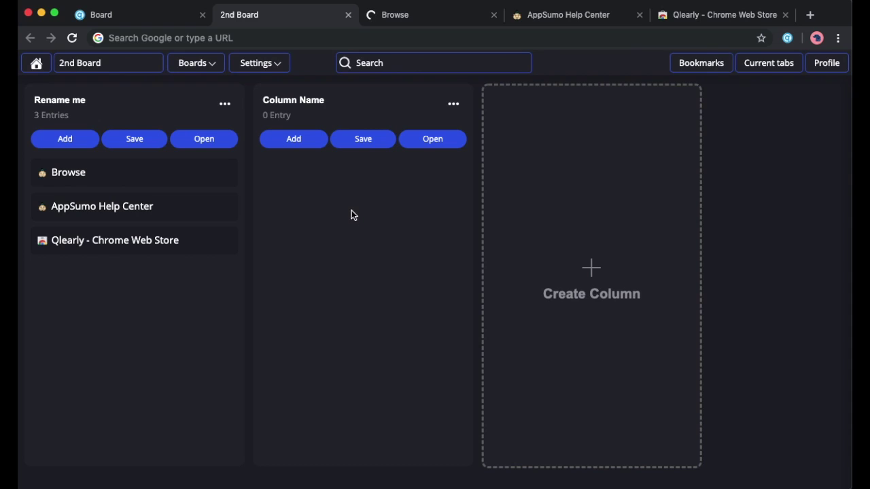
click(379, 142)
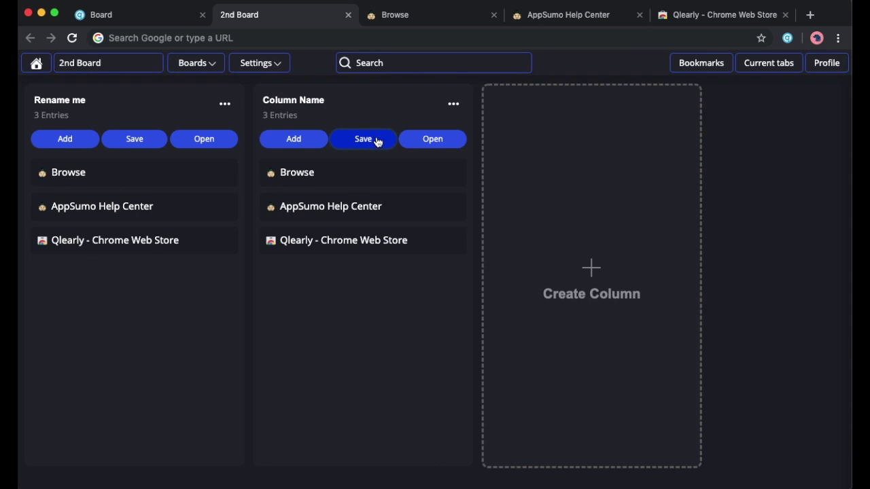
Step: Turn on Close tabs on save, and save the open tabs to another new column of 2nd Board
click(179, 19)
click(286, 192)
click(284, 17)
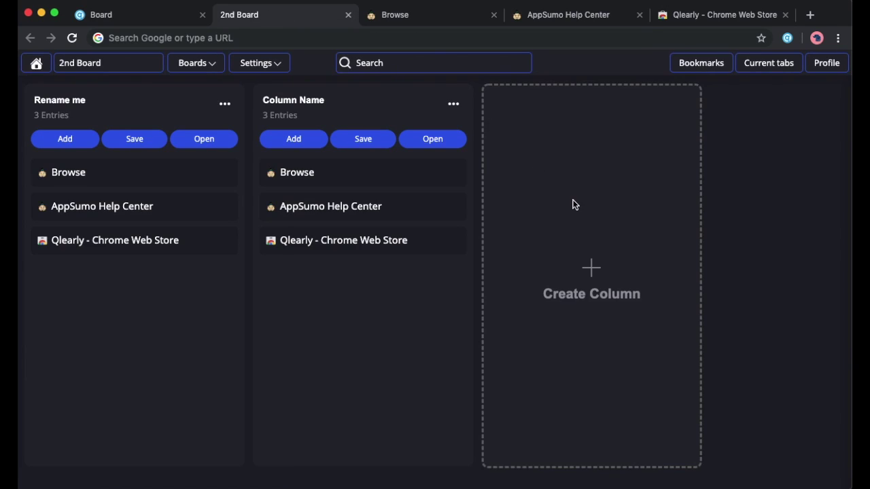
click(572, 204)
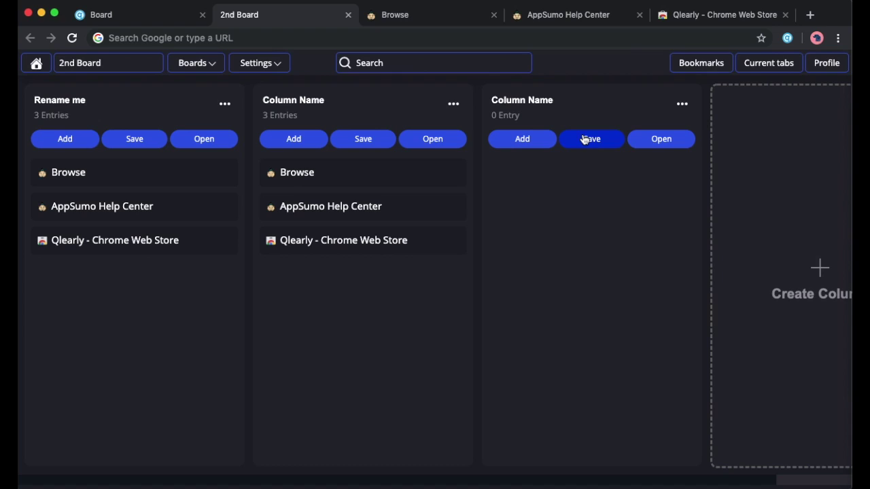
click(585, 140)
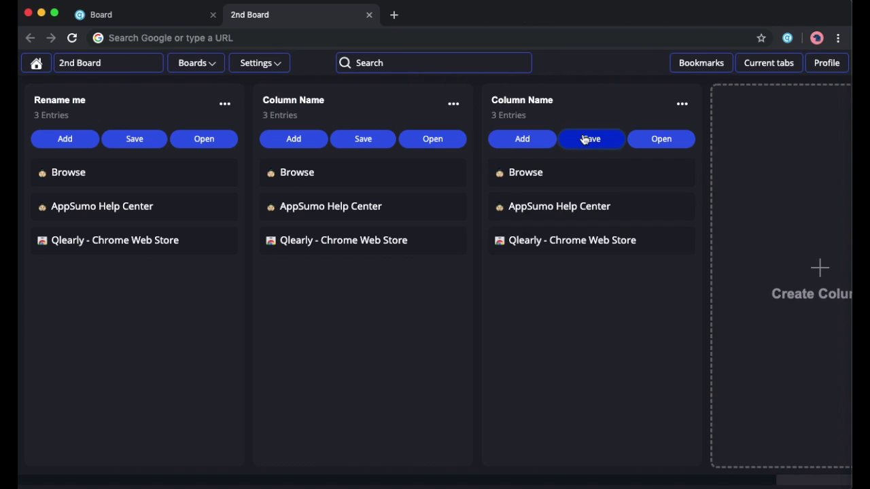
Step: Turn off Close tabs on save, and open the Browse bookmark from 2nd Board in its own tab
click(187, 26)
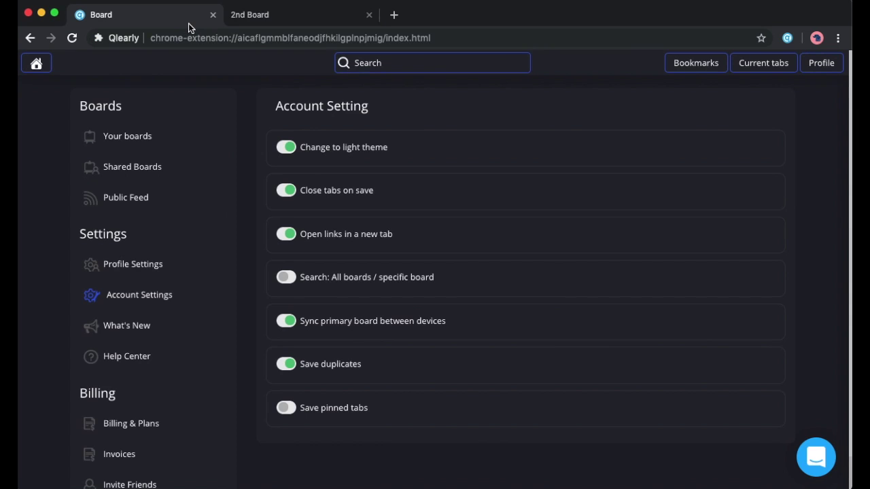
click(286, 193)
key(ctrl+t)
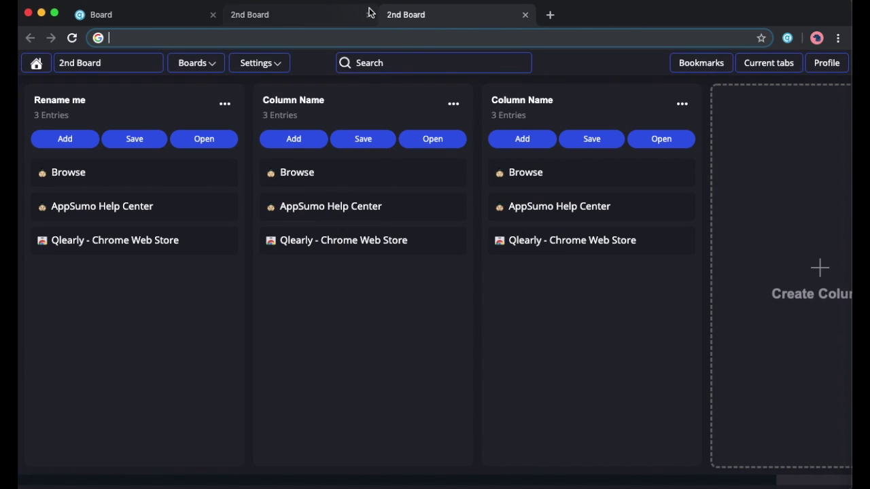
click(540, 174)
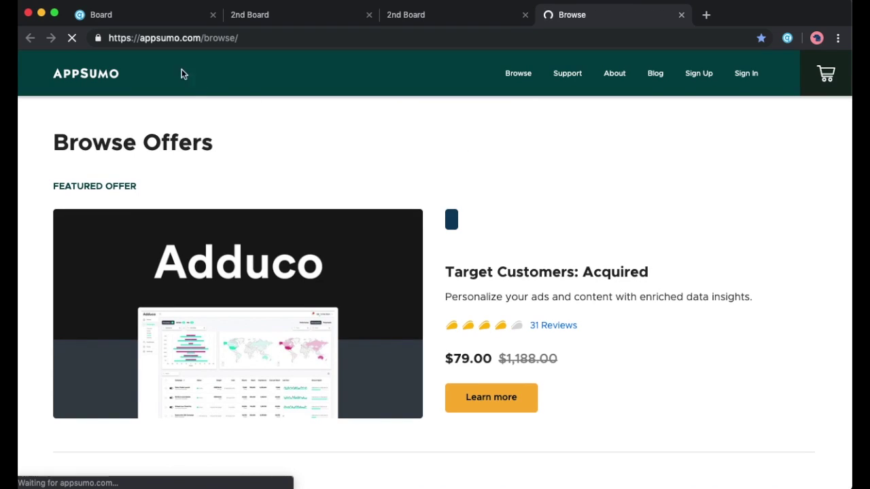
Step: Turn off Open links in a new tab, and open the Browse bookmark within the board's own tab
click(171, 21)
click(286, 234)
click(479, 19)
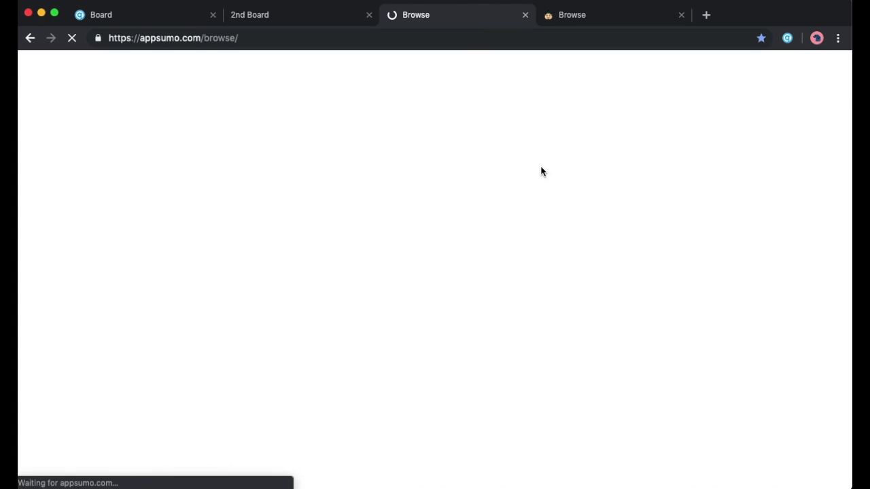
Step: Turn on the all boards / specific board search setting, and try the search on 2nd Board in a new tab
click(162, 19)
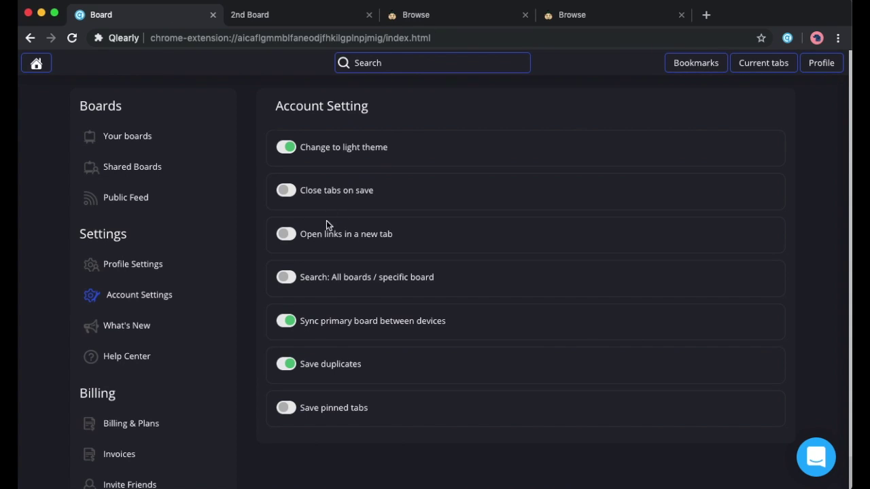
click(287, 278)
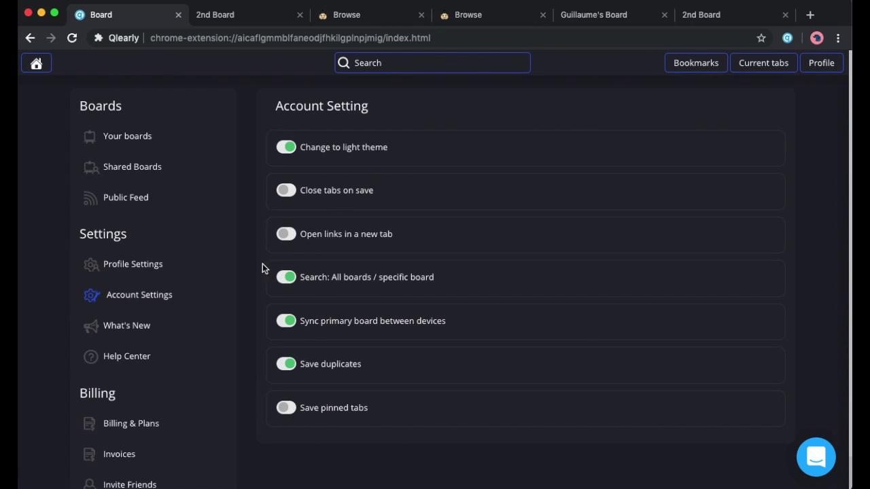
key(super+t)
click(414, 60)
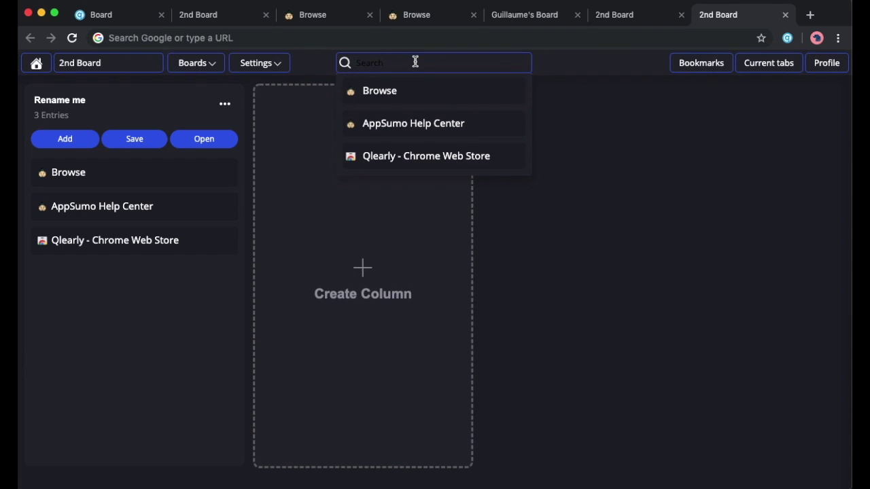
Step: Turn off the all boards / specific board search setting, try the search in a new tab, and return to the account settings
click(108, 20)
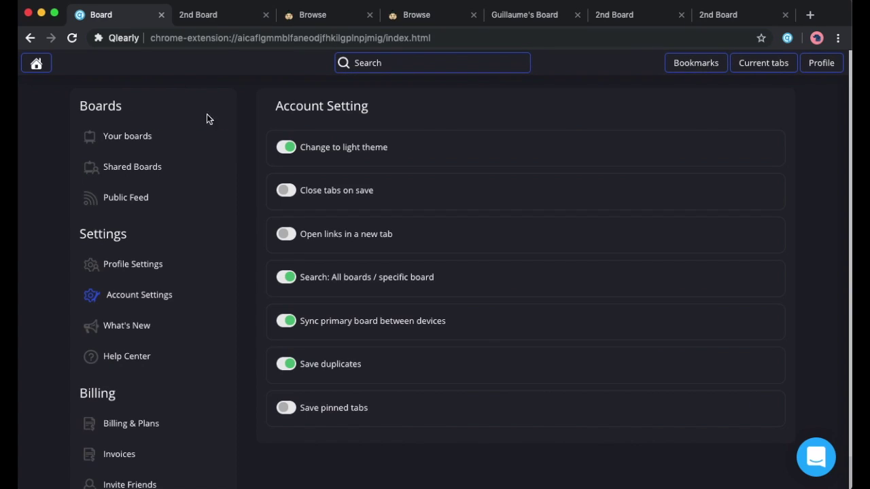
key(super+t)
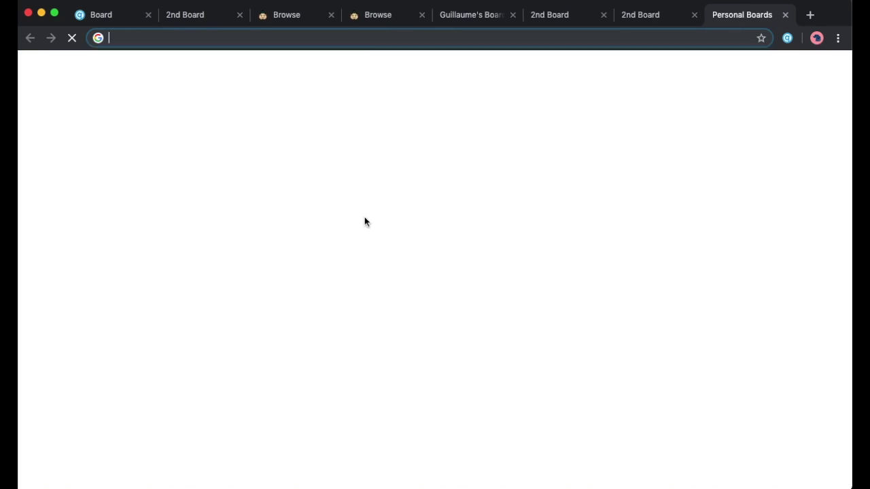
click(404, 64)
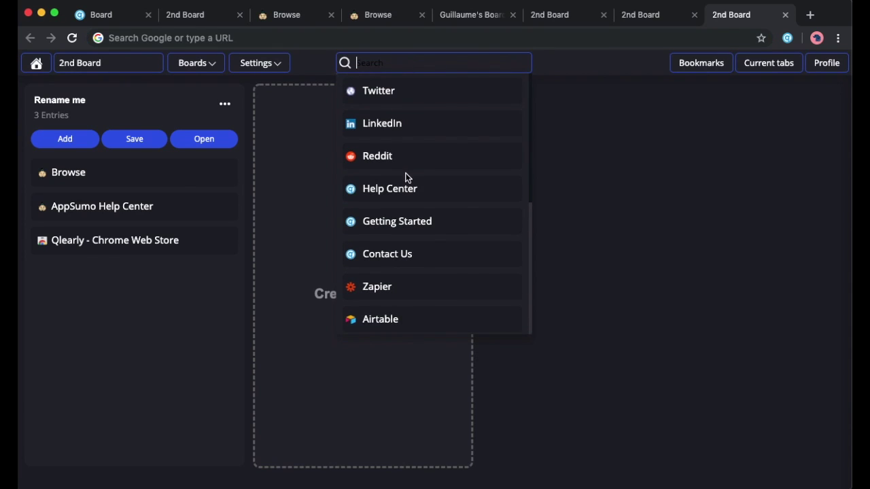
click(117, 18)
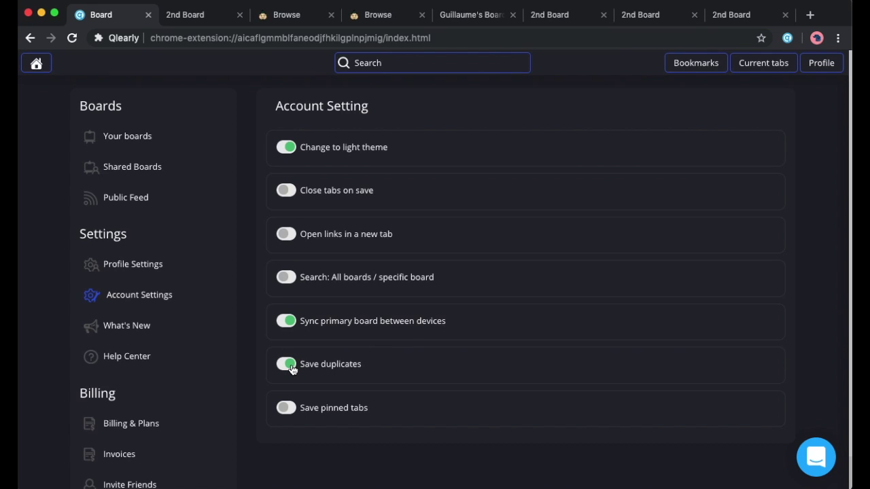
Step: Open 2nd Board in a new tab, close four surplus browser tabs, and try saving the open tabs to its empty Column Name column
key(super+t)
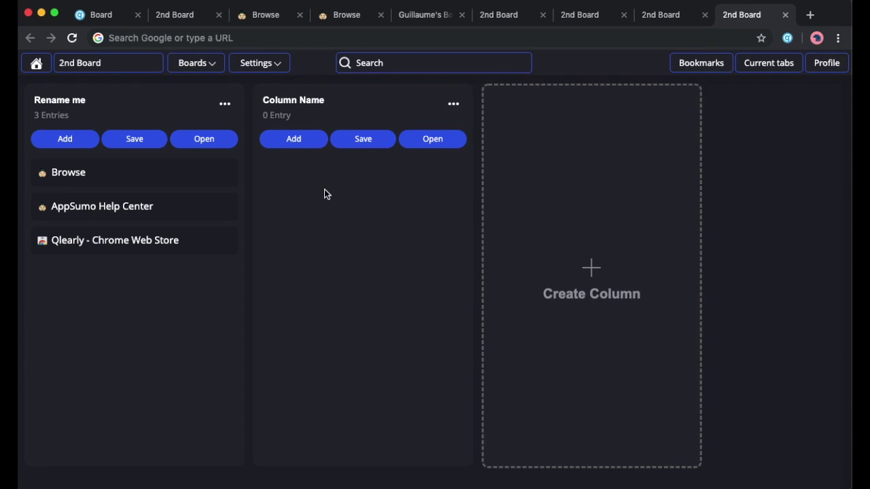
click(462, 15)
click(462, 15)
click(462, 15)
click(462, 15)
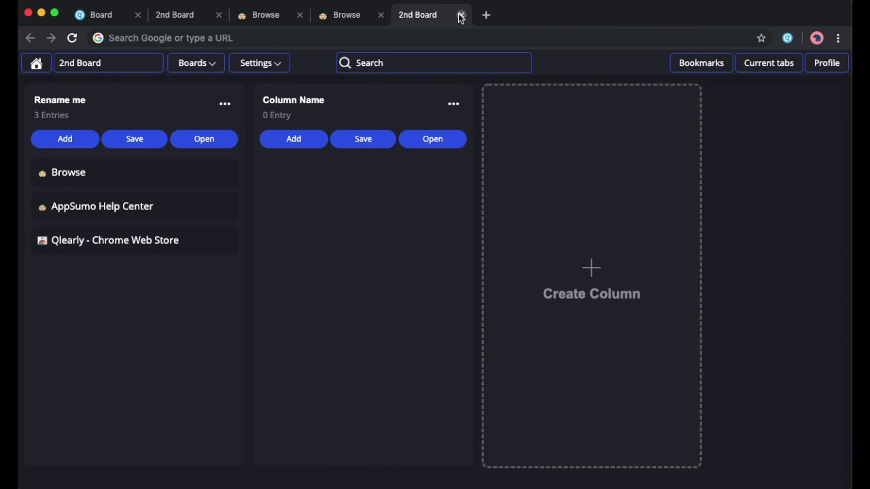
click(383, 137)
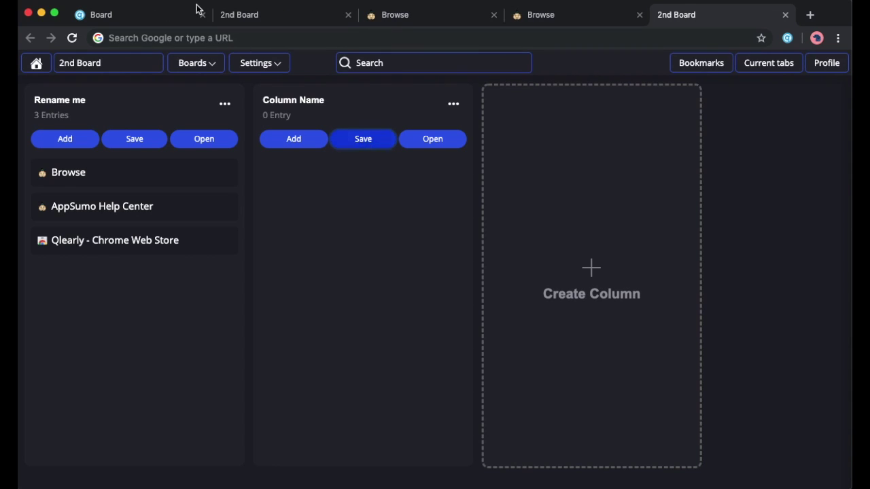
Step: With Save duplicates turned on, save the open tabs to 2nd Board's second column from a new tab, and turn Save duplicates off
click(168, 16)
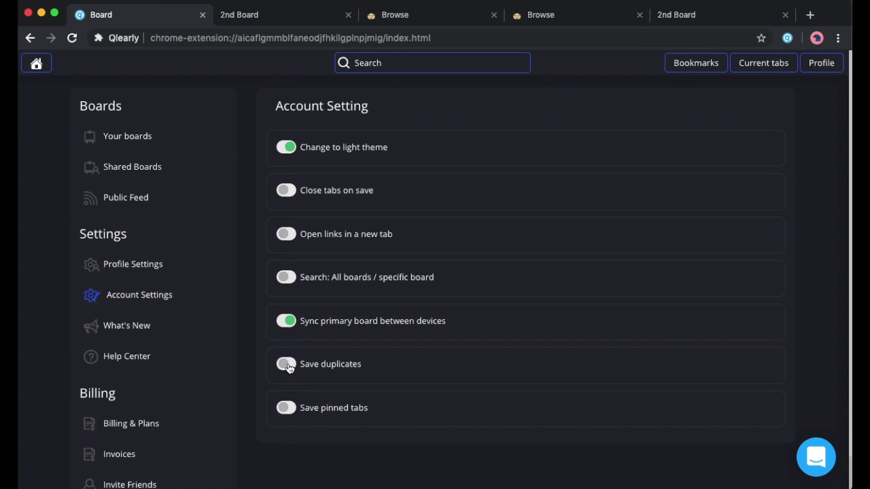
key(super+t)
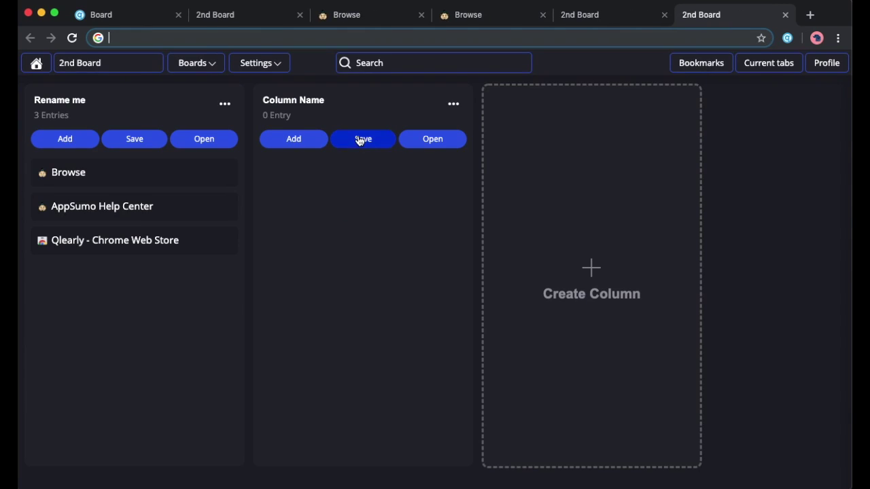
click(361, 140)
click(124, 13)
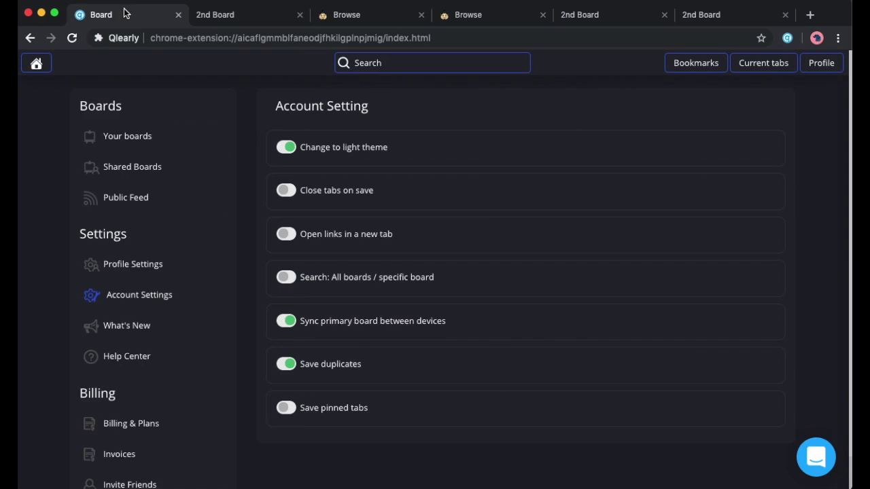
click(285, 363)
Step: Pin both open AppSumo Browse tabs in the browser
right_click(357, 14)
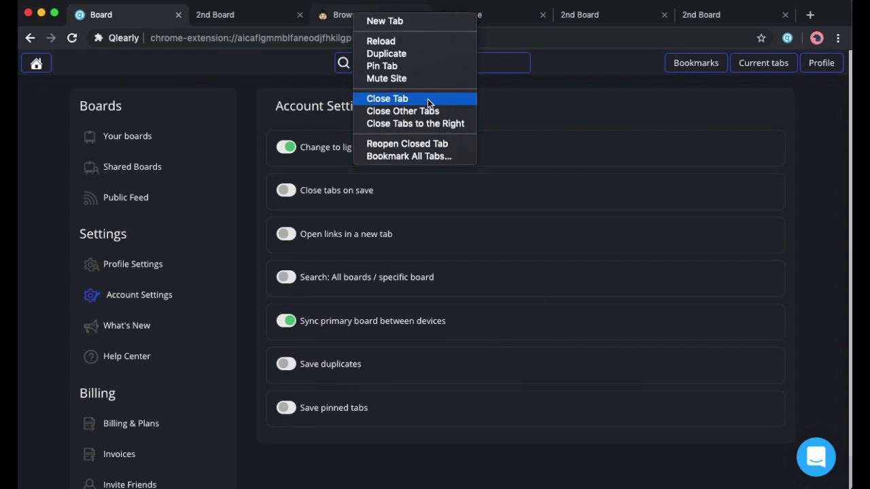
click(410, 65)
right_click(391, 15)
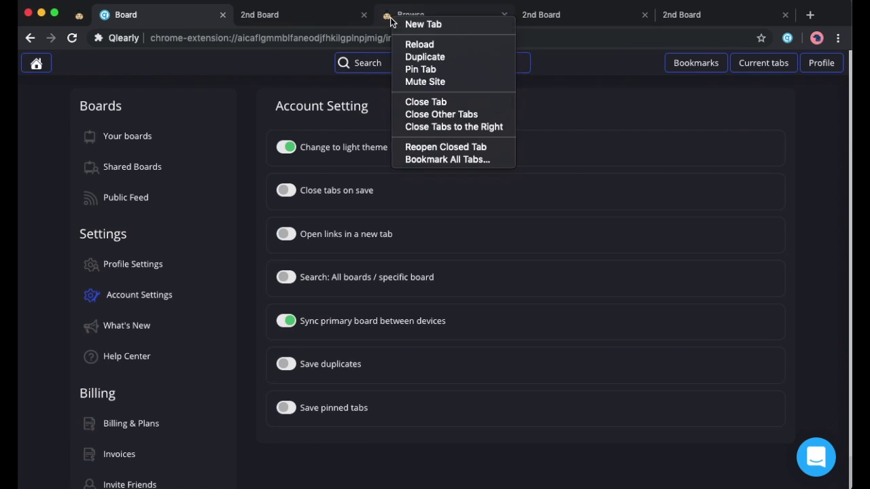
click(420, 68)
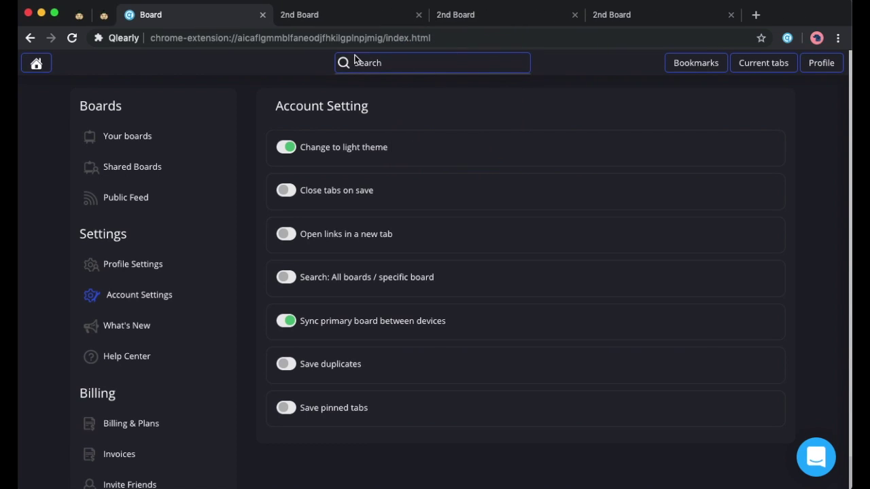
Step: Add a third column to 2nd Board, try saving the open tabs to it with Save pinned tabs off, and return to the account settings
key(super+t)
click(608, 267)
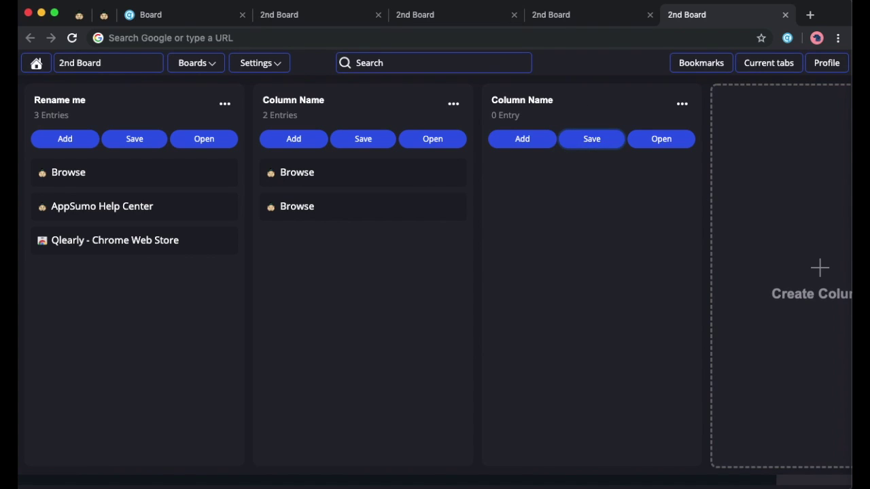
click(148, 20)
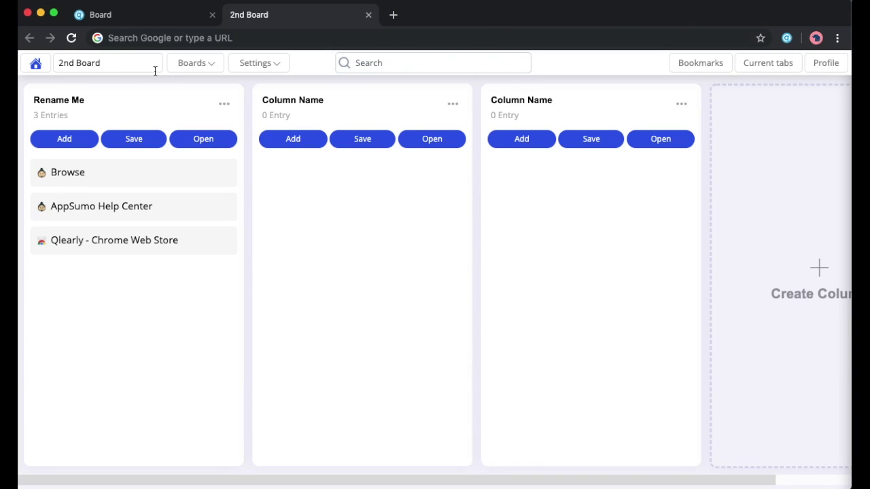
Step: Rename the board and its first column AppSumo and the second column Lifetime Deals, and delete the empty third column
click(125, 62)
text(AppSumo)
click(100, 95)
text(AppSumo)
click(294, 97)
text(Lifetime)
key(Return)
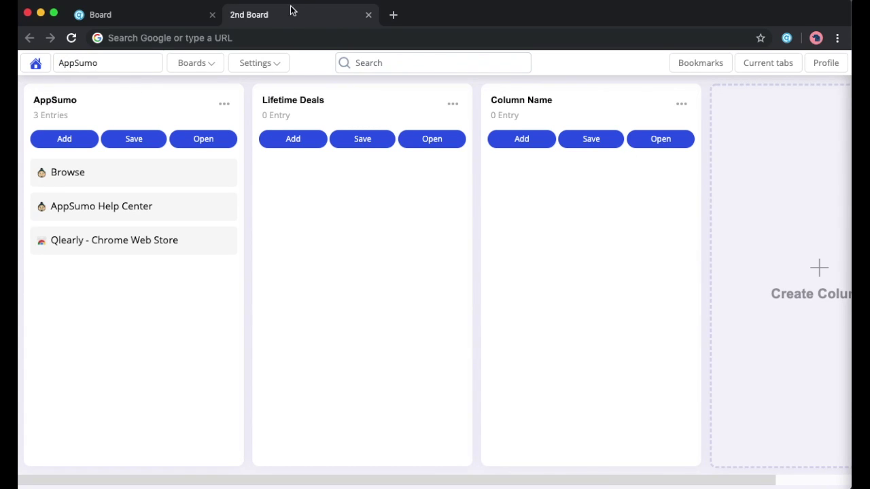
click(682, 104)
click(646, 155)
Step: Open the Browse bookmark and open the Adduco, 10Web and Project.co offers in separate background tabs
click(161, 179)
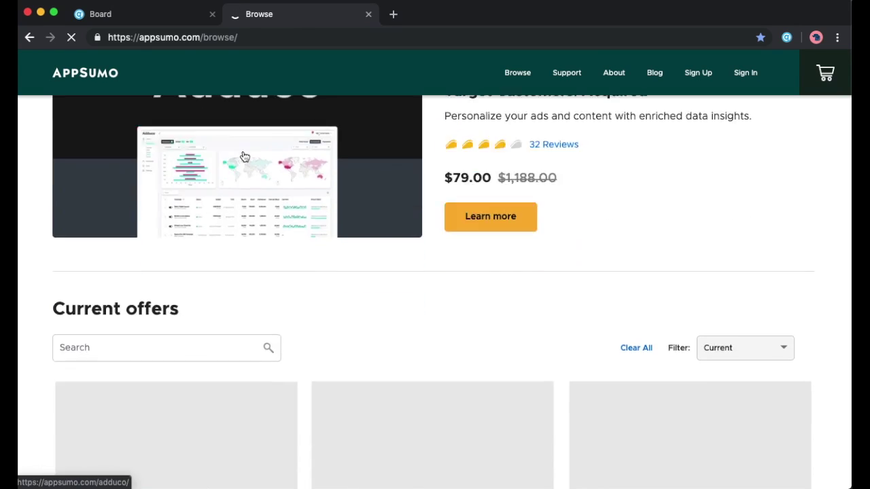
scroll(245, 157, down, 4)
super+click(224, 167)
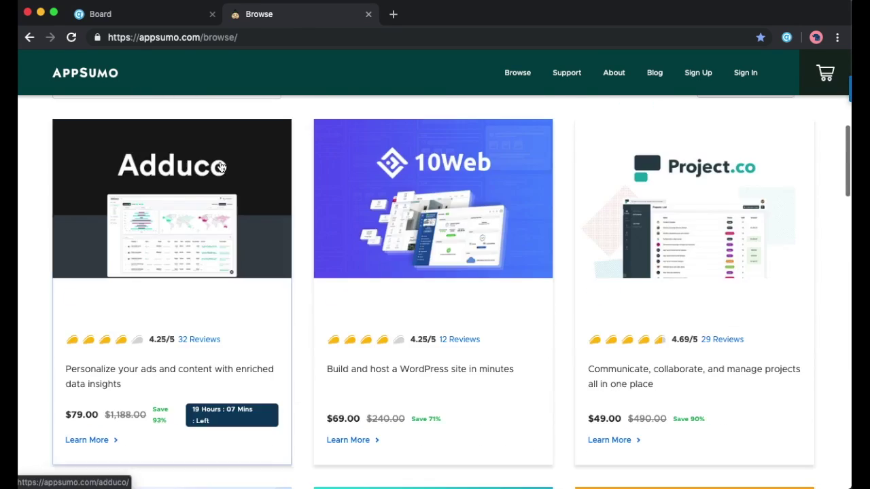
super+click(412, 175)
super+click(658, 186)
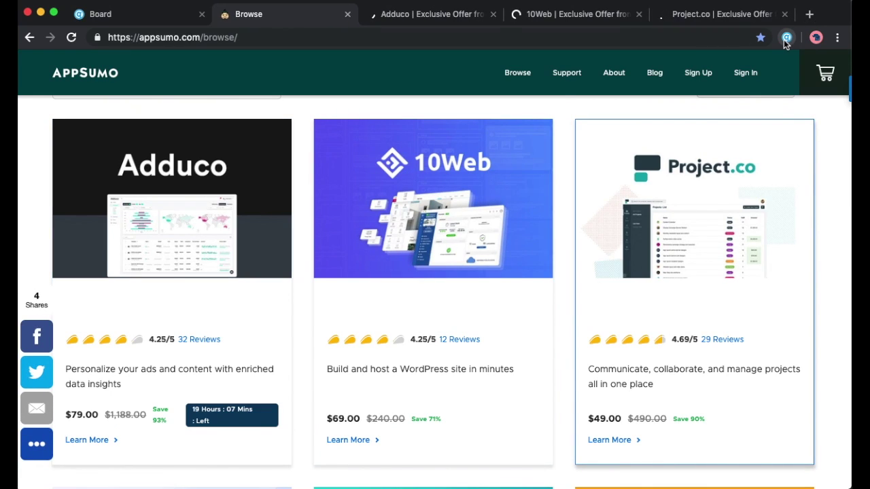
Step: Save all open tabs to the Lifetime Deals column of 2nd Board through the Qlearly extension, and view the board in a new tab
click(786, 38)
click(647, 170)
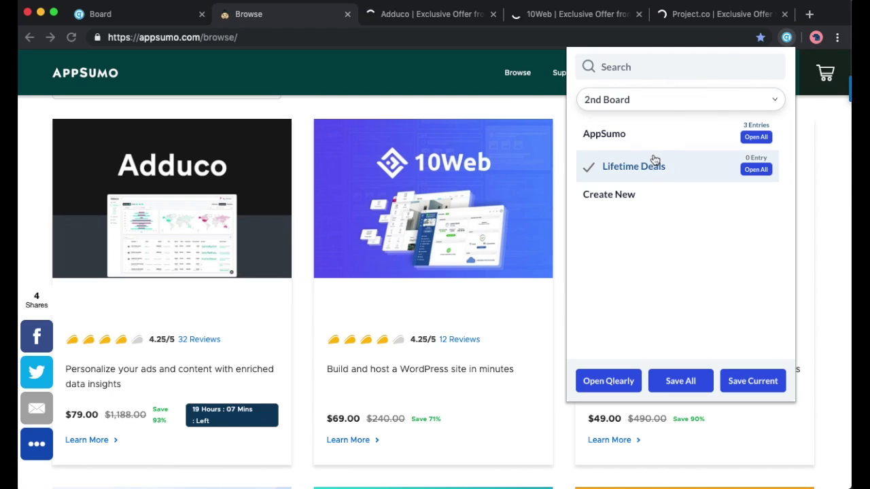
click(698, 385)
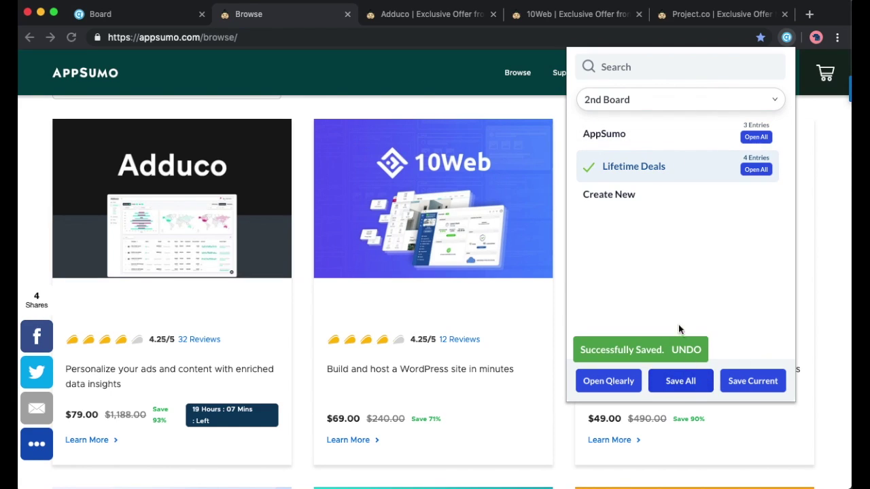
key(super+t)
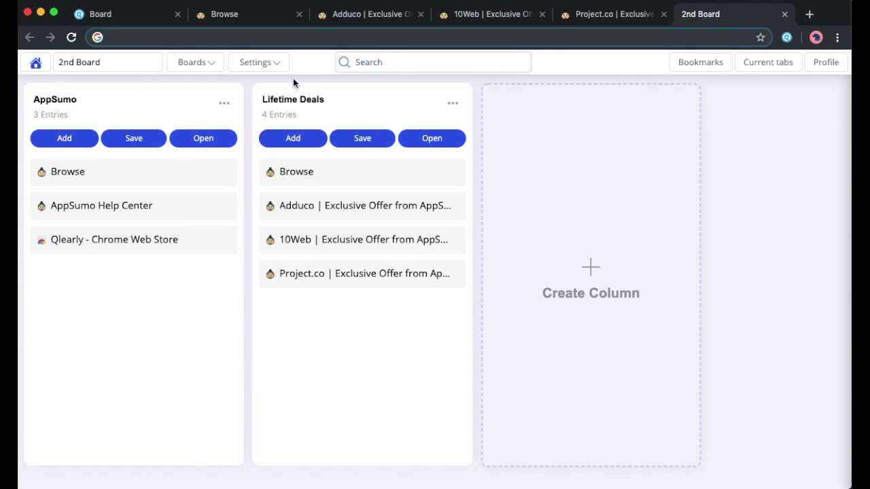
Step: Open the Alli AI offer from the AppSumo Browse page and save only that page to the Lifetime Deals column
click(274, 17)
scroll(362, 284, down, 5)
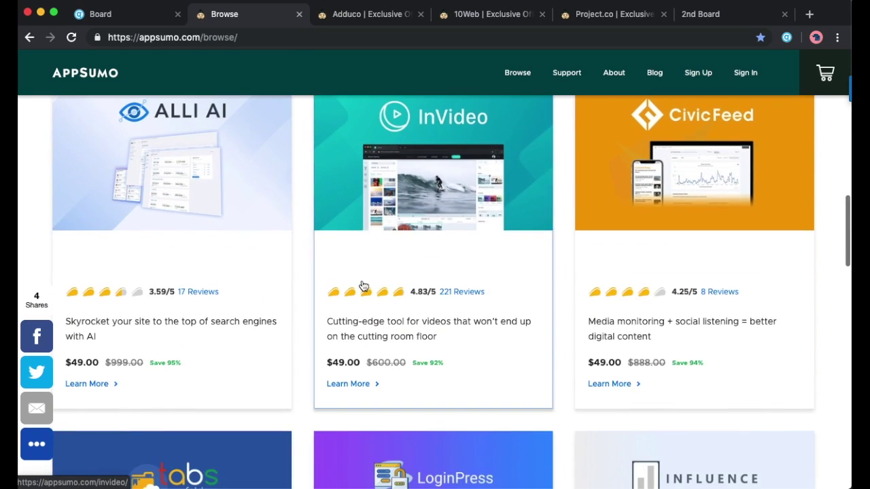
scroll(363, 286, up, 1)
click(165, 257)
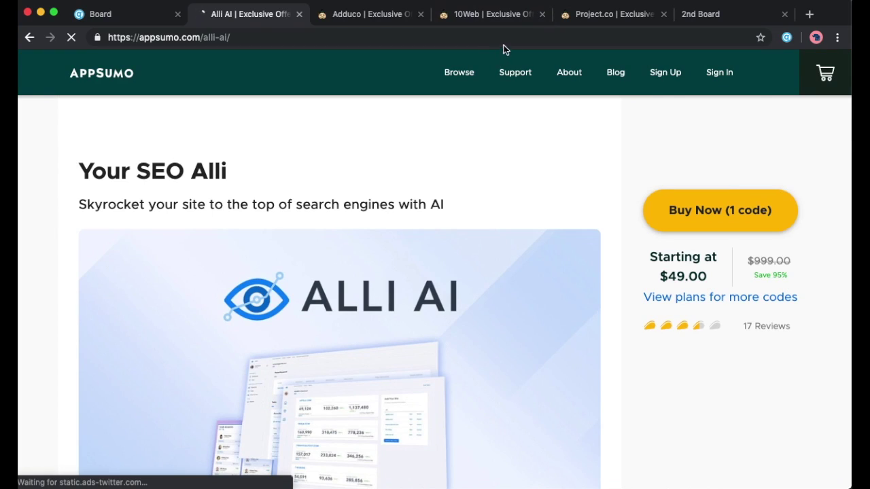
click(786, 37)
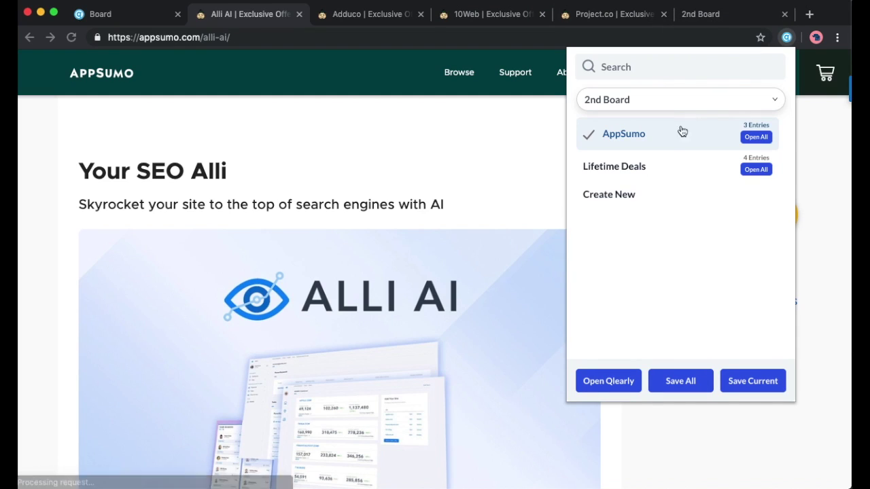
click(663, 166)
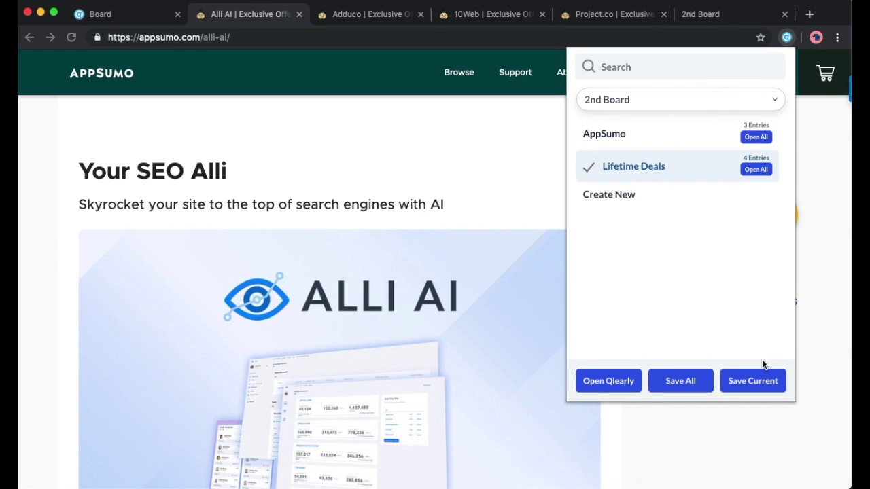
click(760, 385)
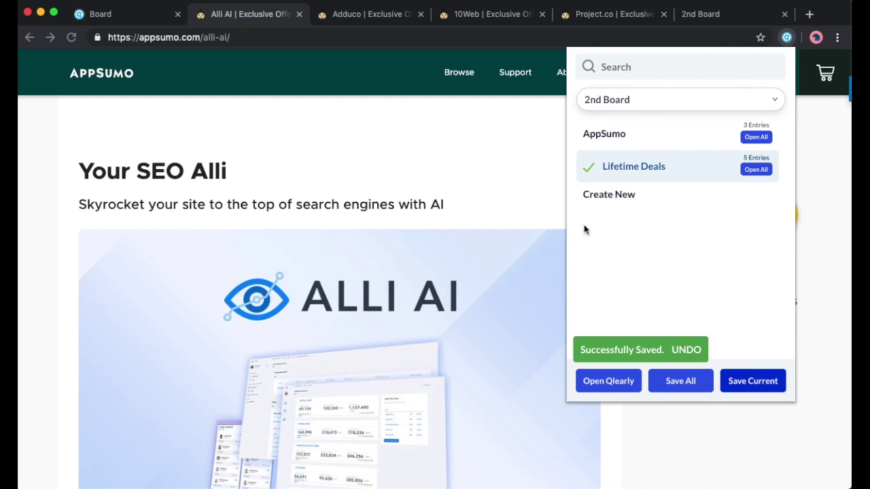
Step: Open 2nd Board in a new tab and check the Lifetime Deals column for the saved Alli AI page
scroll(175, 112, down, 1)
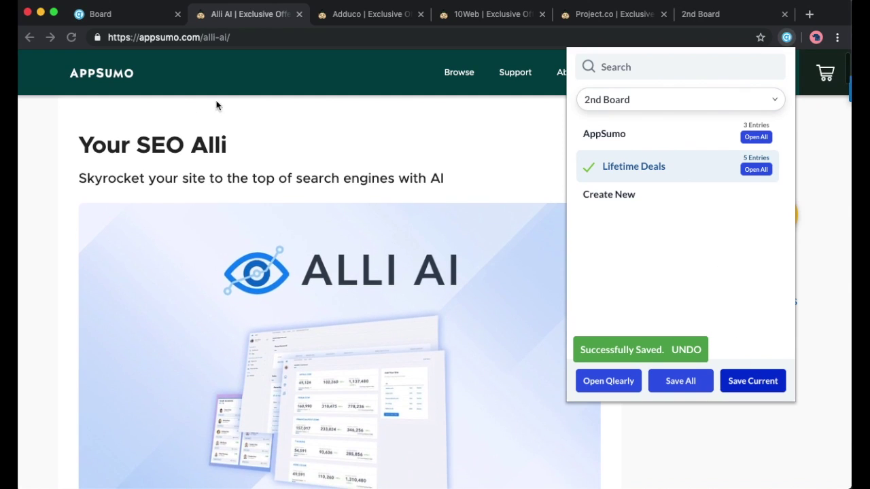
click(222, 21)
key(ctrl+t)
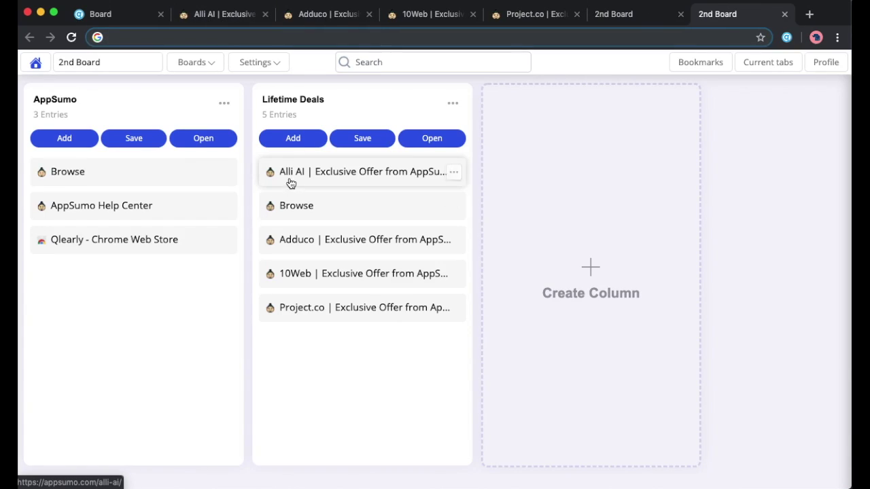
click(179, 77)
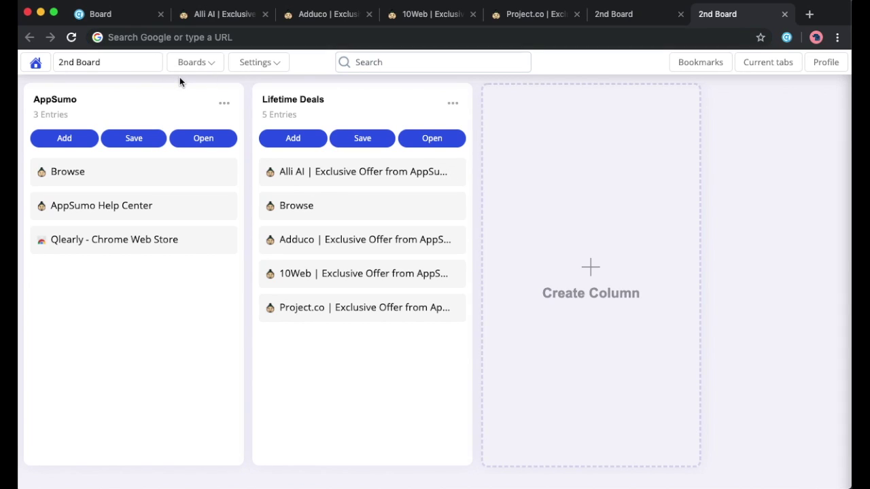
Step: Search 2nd Board for AI through the Qlearly extension, and open the Alli AI bookmark
click(787, 38)
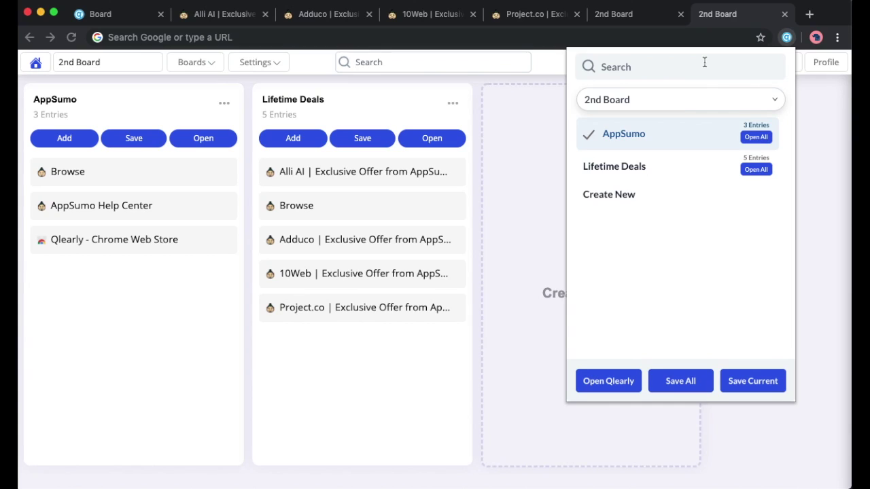
text(AI)
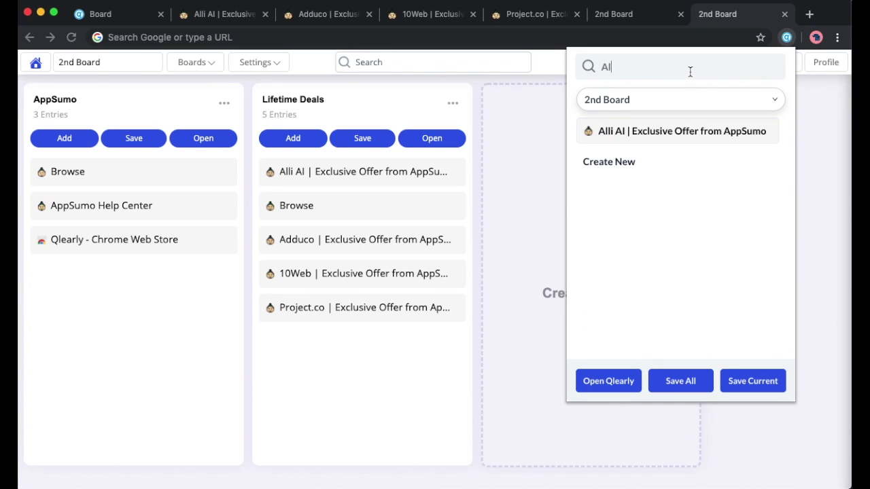
click(670, 129)
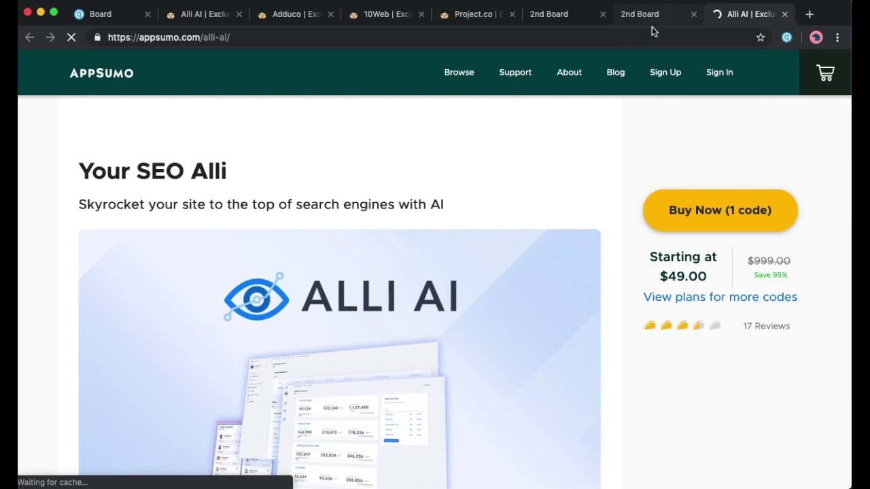
Step: Open 2nd Board from the Alli AI page using the Save to Qlearly options
right_click(264, 121)
mouse_move(395, 233)
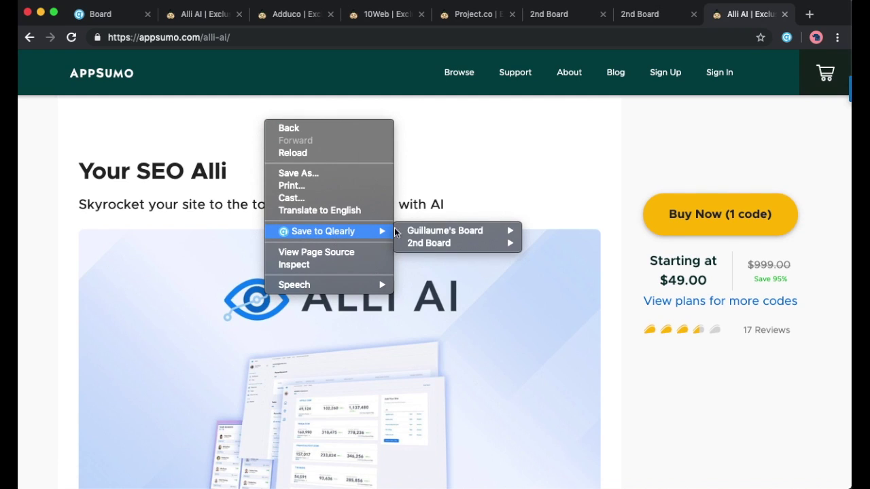
mouse_move(475, 243)
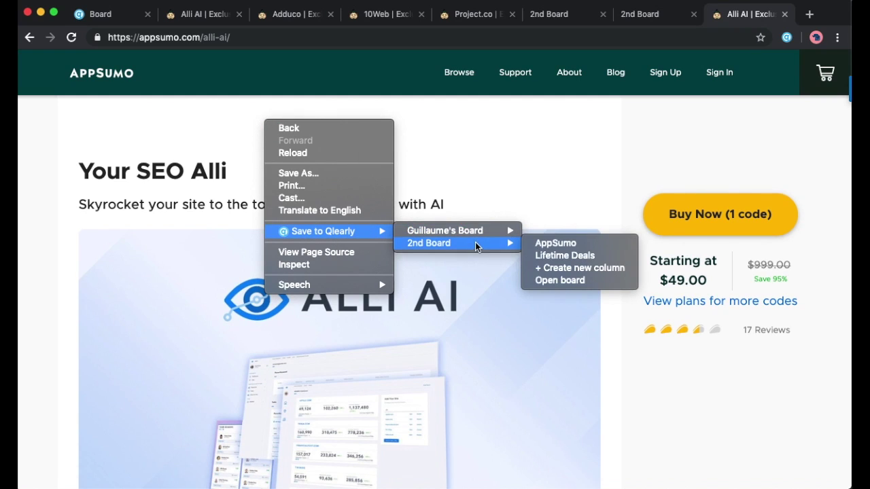
click(557, 280)
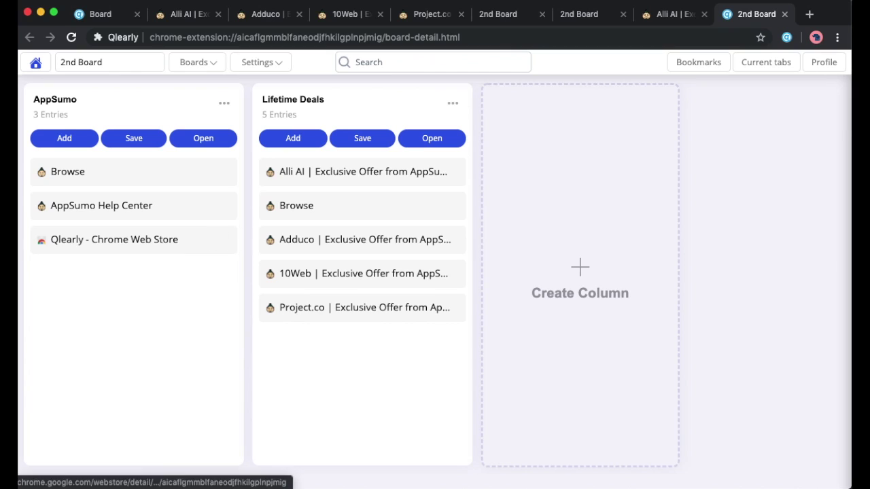
Step: Open the CivicFeed offer from the AppSumo Browse page and save it to 2nd Board's Lifetime Deals column through the page options
click(204, 14)
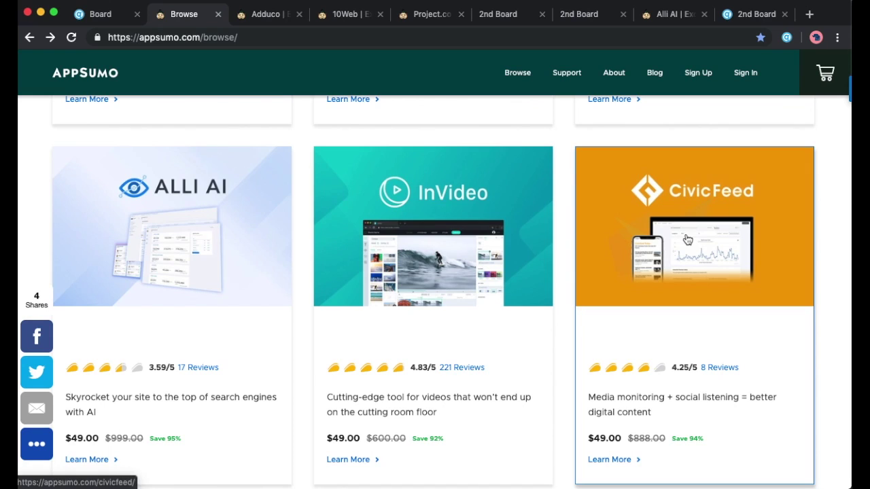
click(686, 239)
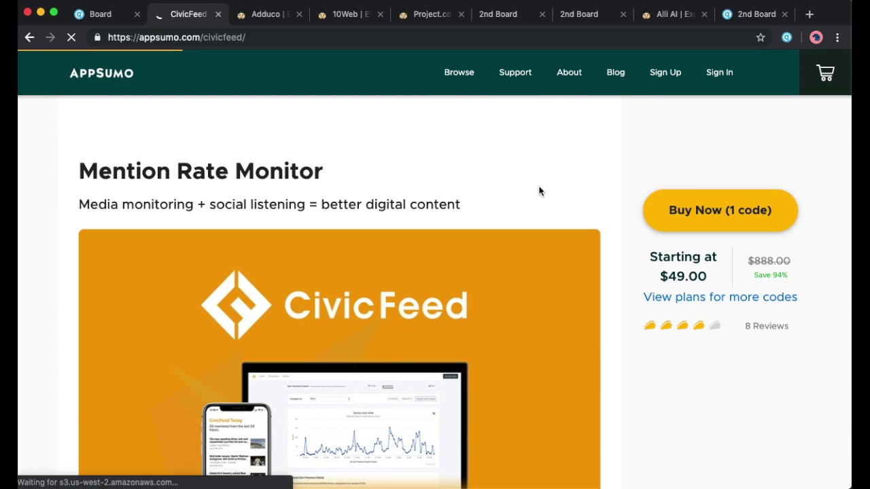
right_click(440, 155)
mouse_move(501, 265)
mouse_move(591, 277)
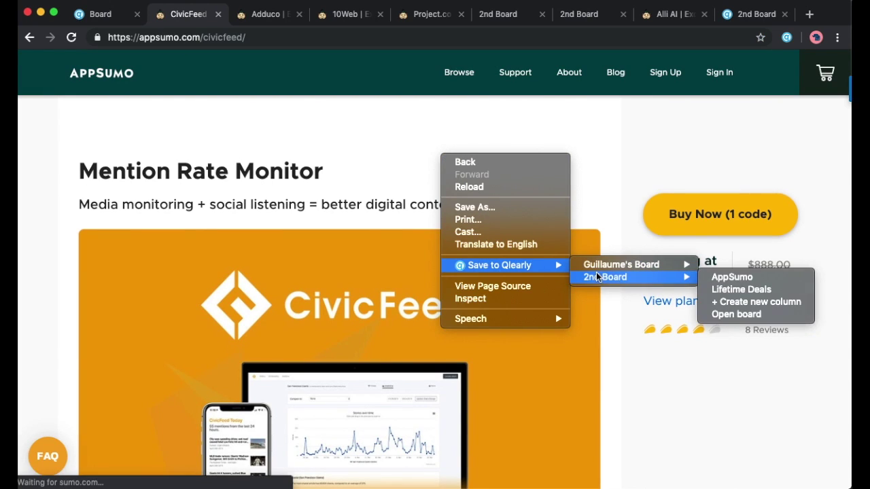
click(742, 289)
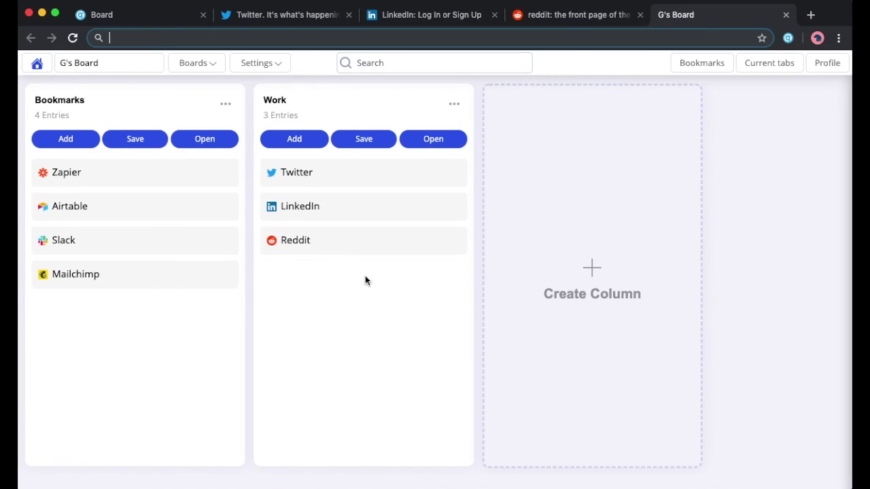
Step: Open a series of new browser tabs to check the Qlearly board used as the new-tab page
key(super+t)
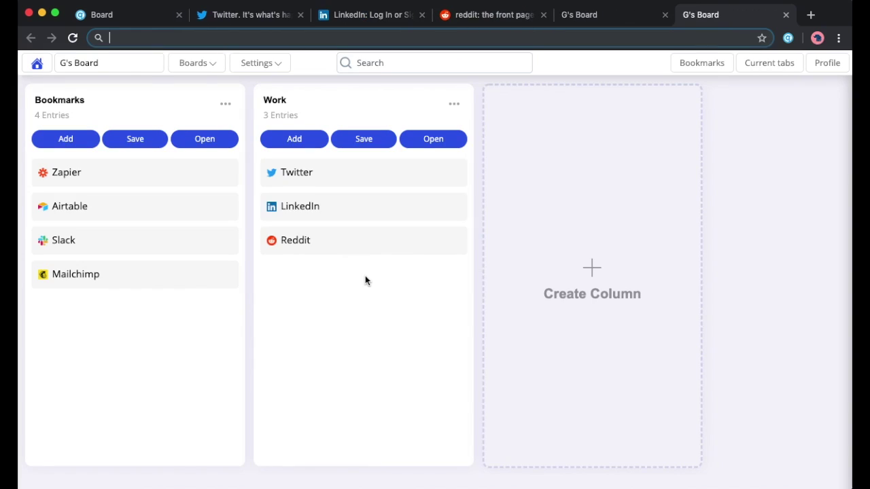
key(super+t)
key(super+t)
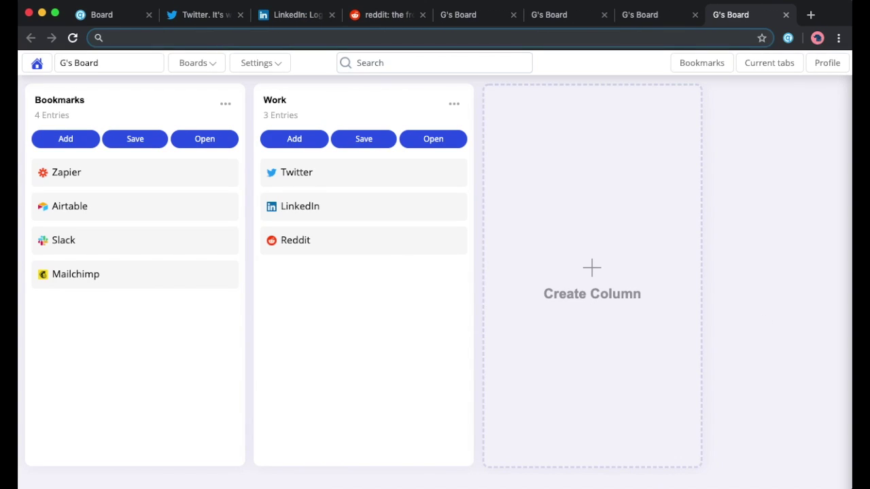
key(super+t)
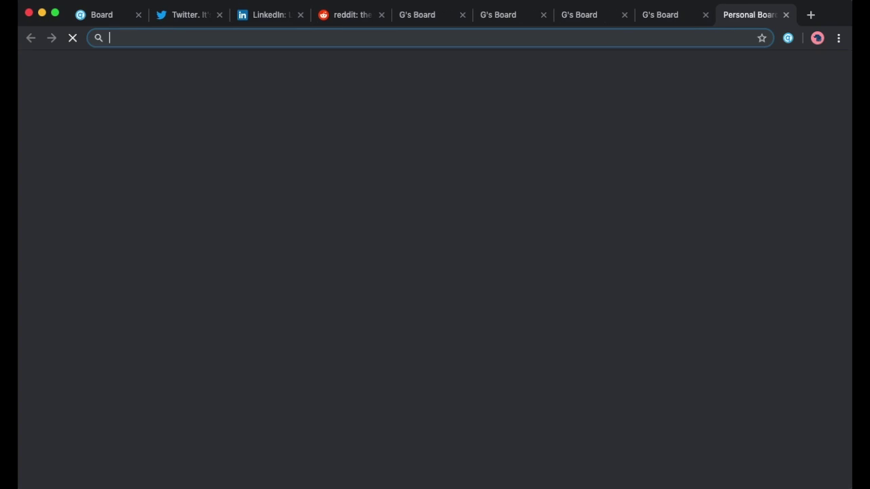
key(super+t)
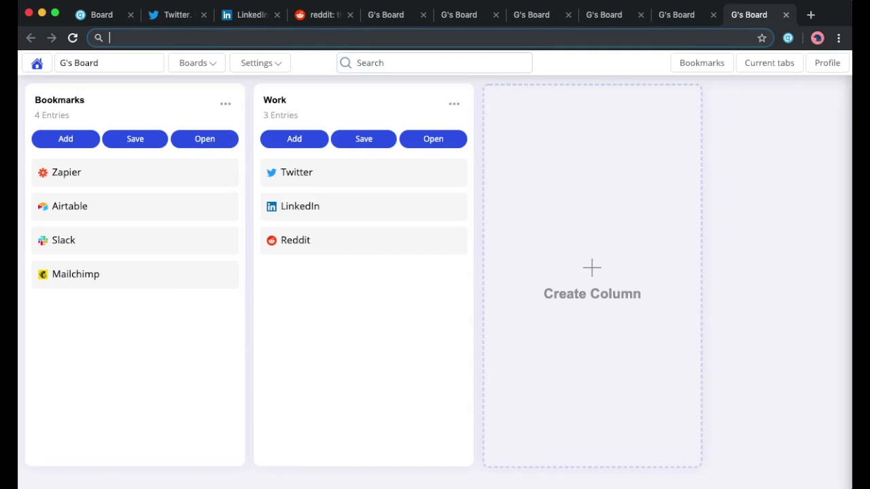
key(super+t)
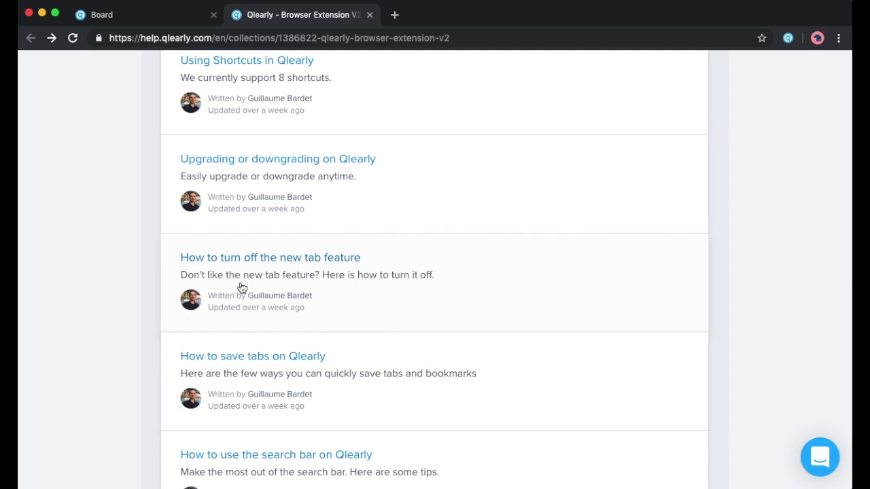
key(super+t)
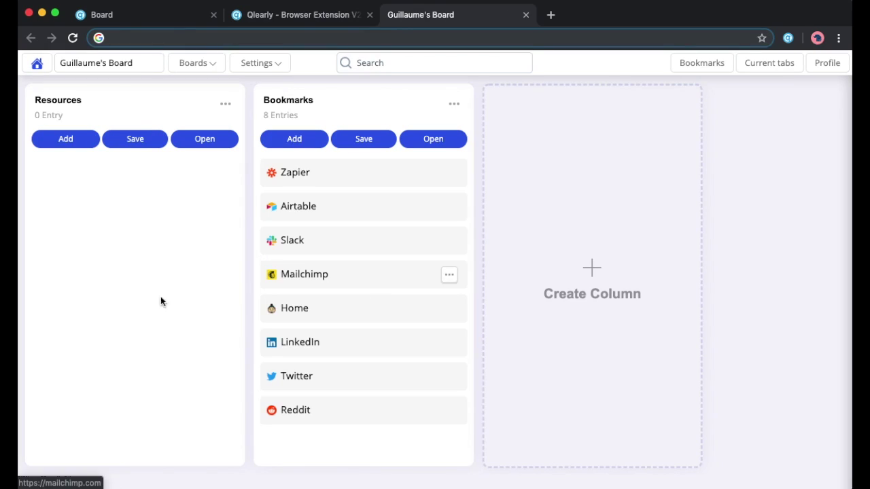
key(super+t)
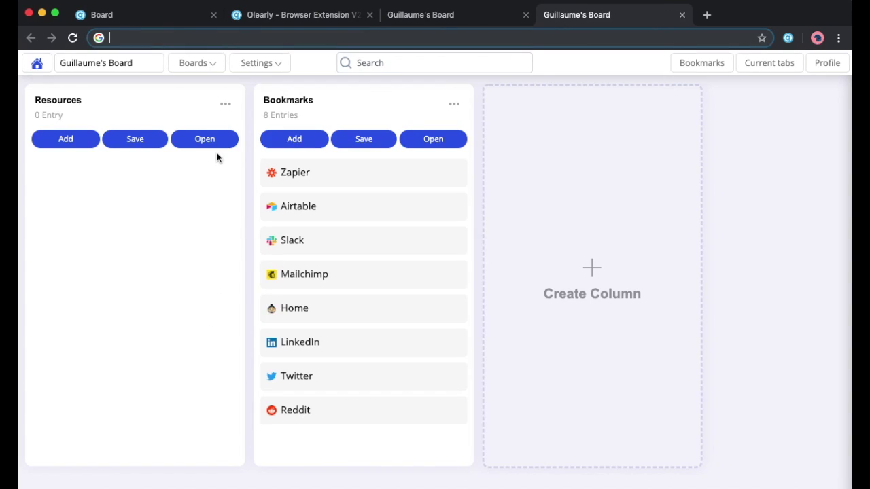
click(707, 16)
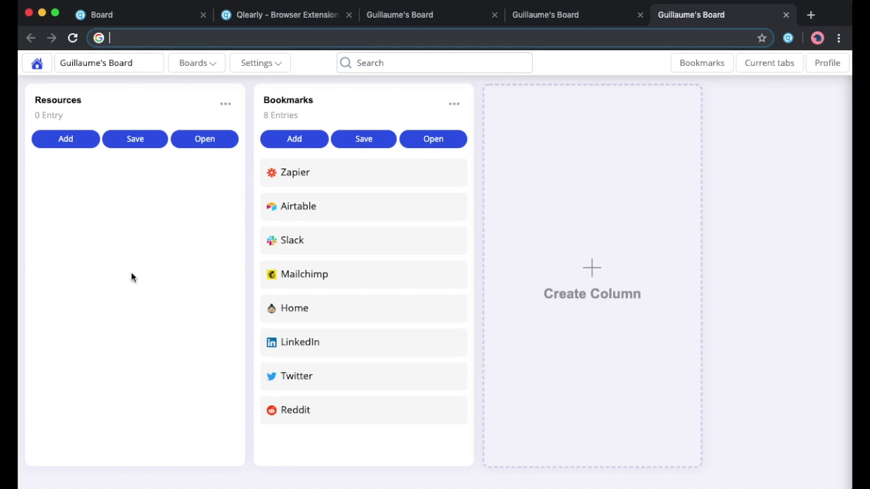
Step: Open the help article "How to turn off the new tab feature" and read the workaround of installing or re-installing another new tab extension
click(315, 20)
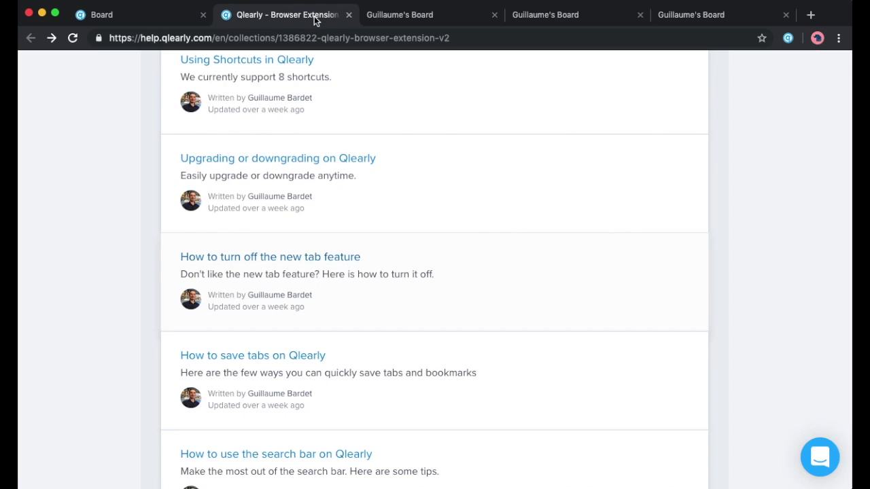
click(327, 278)
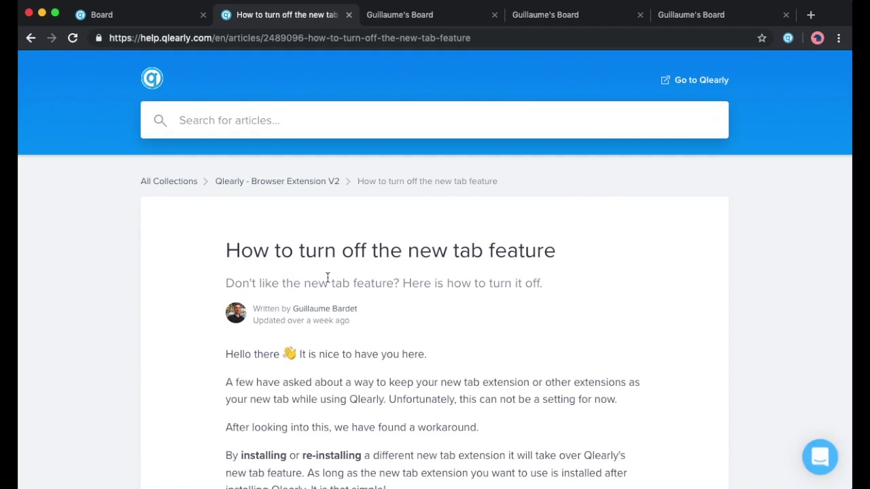
scroll(328, 255, down, 5)
triple_click(327, 253)
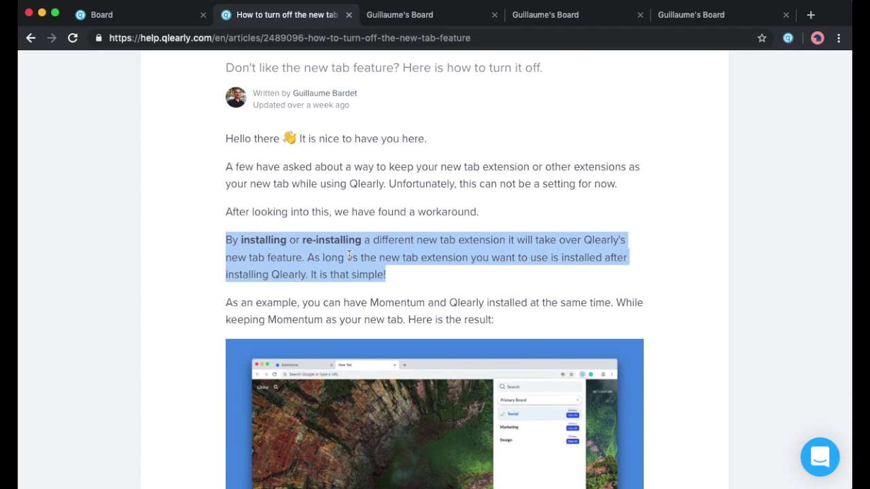
scroll(356, 256, down, 5)
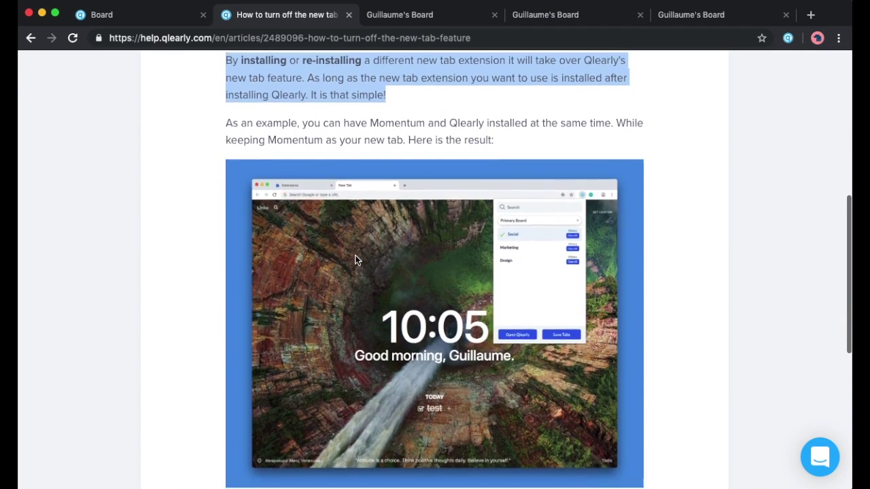
scroll(355, 255, up, 1)
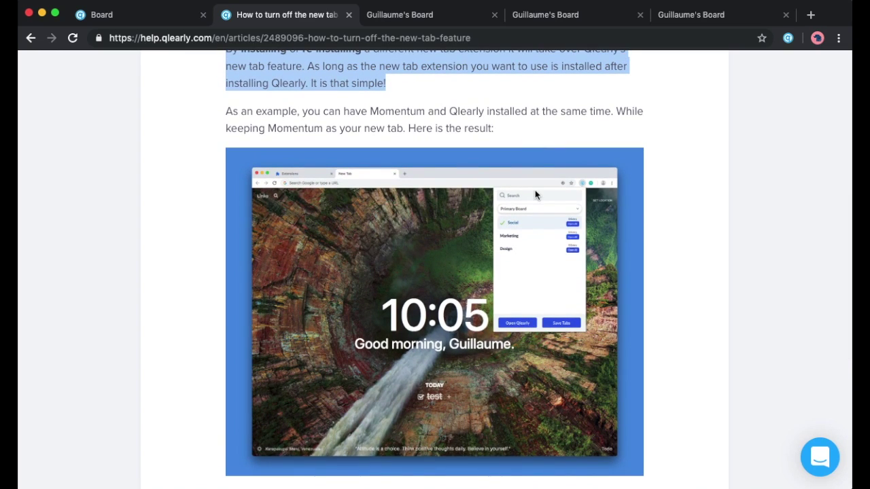
scroll(649, 184, up, 8)
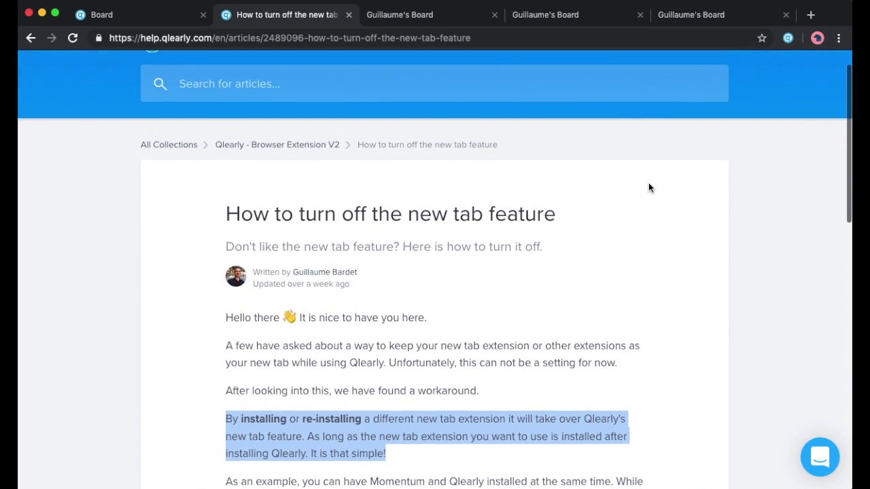
scroll(653, 192, down, 2)
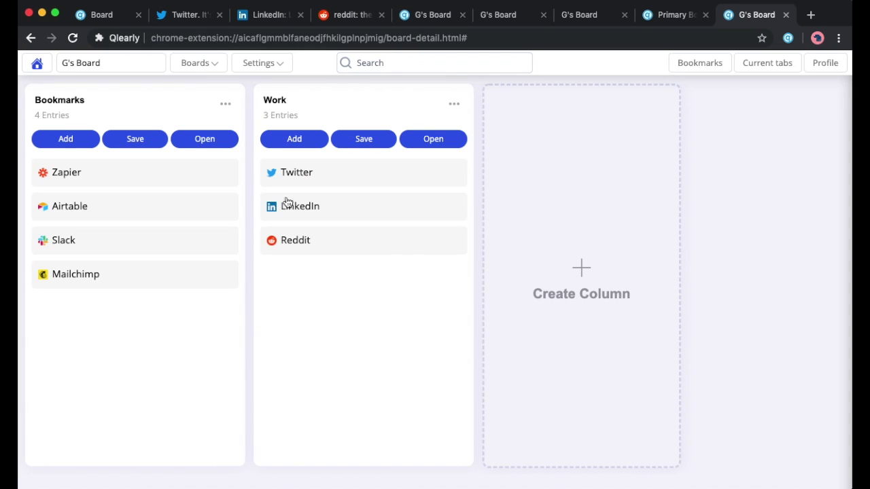
Step: Open the sharing options of G's Board and create a public link for it
click(262, 64)
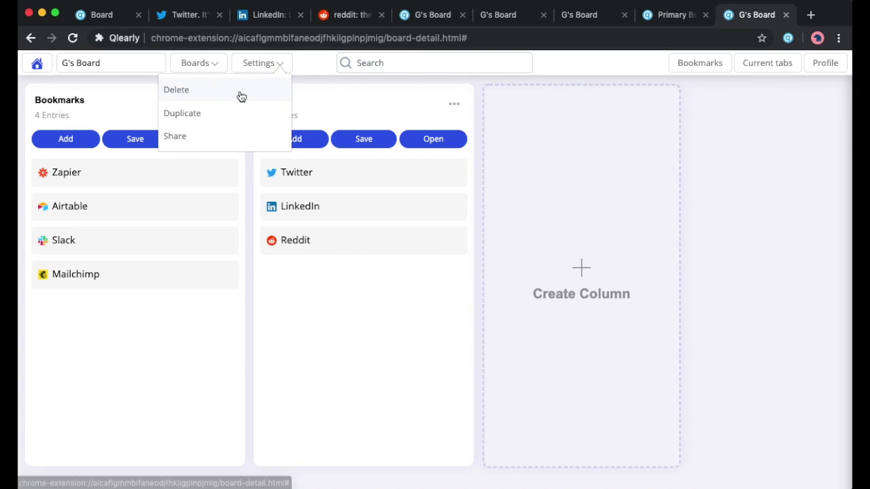
click(234, 136)
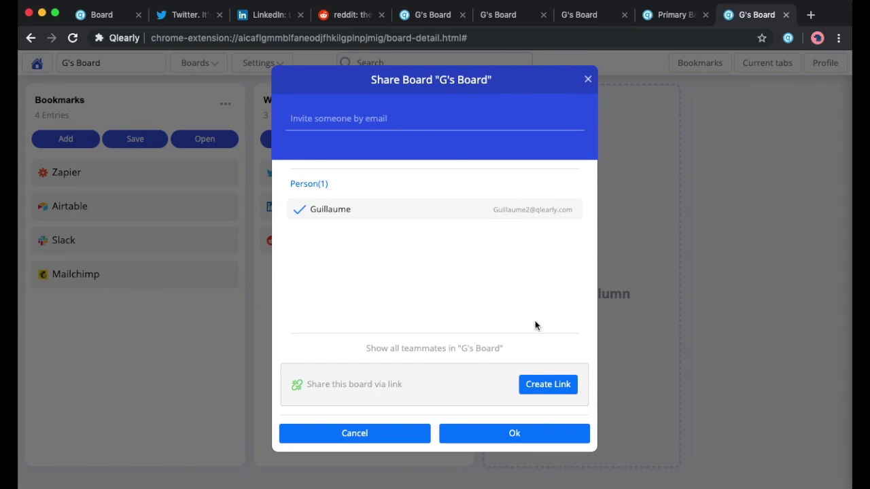
click(549, 386)
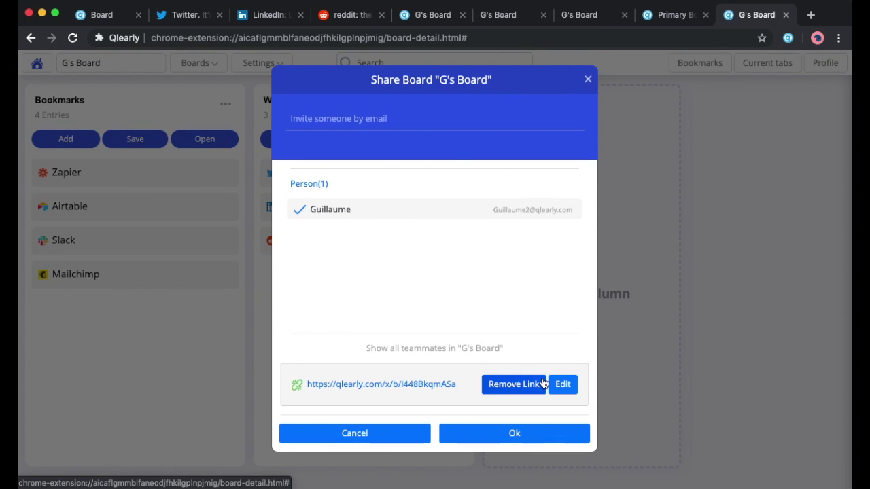
Step: Save the shared link's details with title "Give It a Title", description "Give it a custom description", URL "even-url", and the maker's name and Twitter URL
click(570, 386)
click(398, 150)
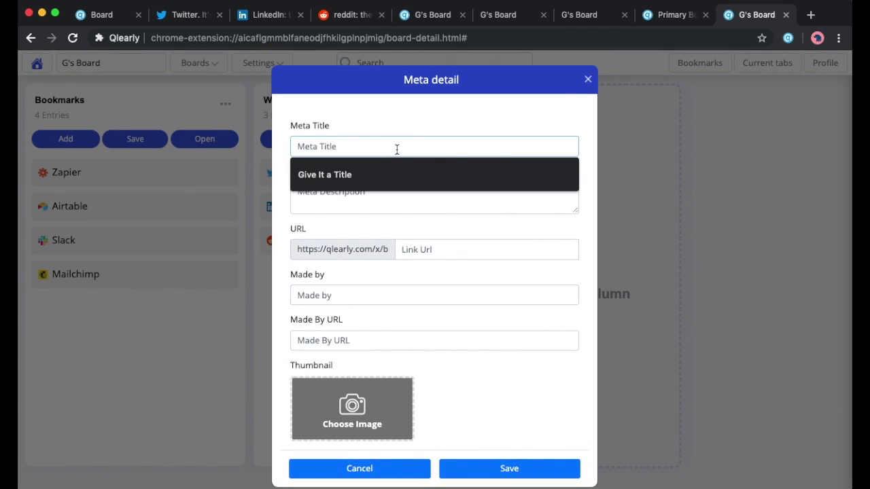
click(387, 178)
click(378, 188)
text(Give it a custom description)
click(408, 250)
text(even-url)
click(435, 295)
text(Guillaume Bardet)
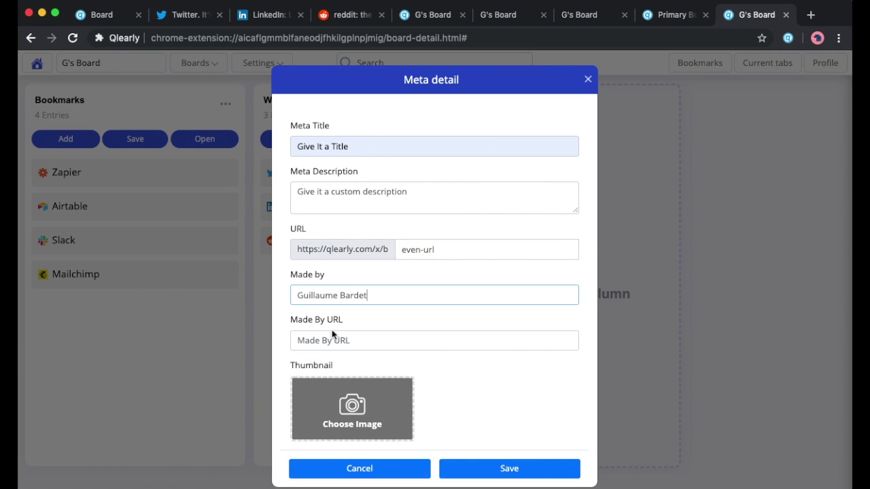
click(333, 338)
click(360, 363)
click(518, 468)
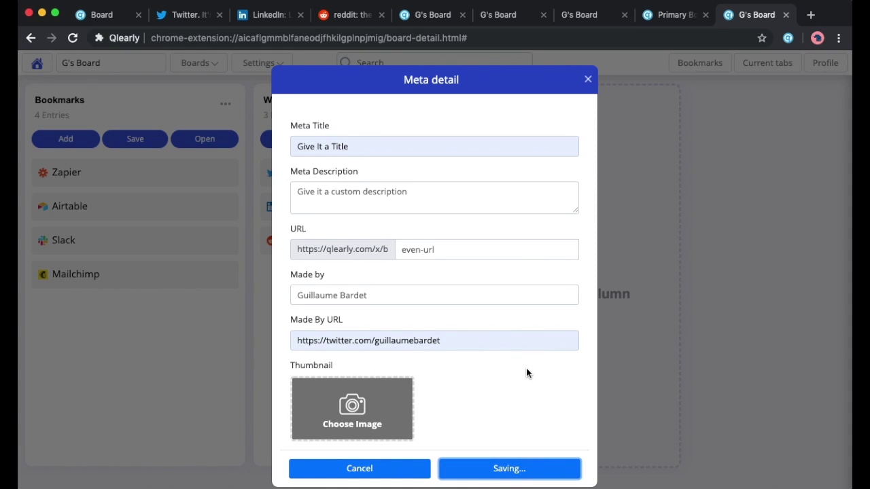
click(622, 256)
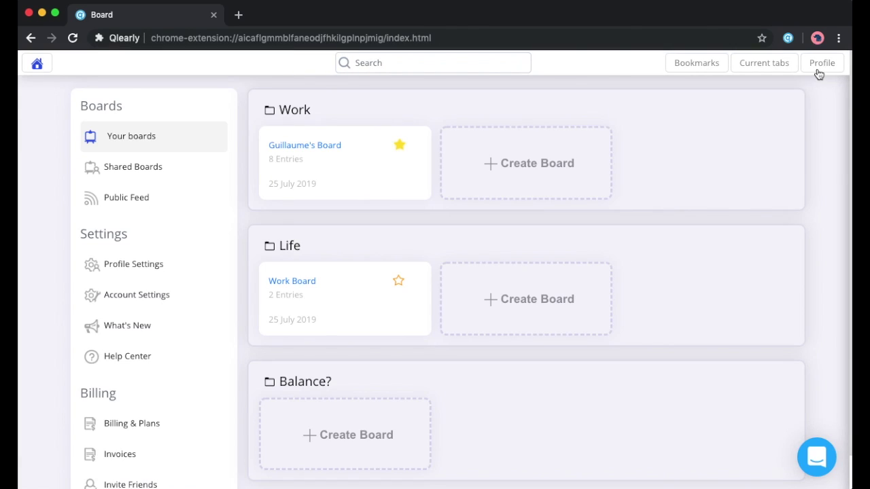
Step: Review Qlearly's list of keyboard shortcuts from the profile options and close it
click(819, 65)
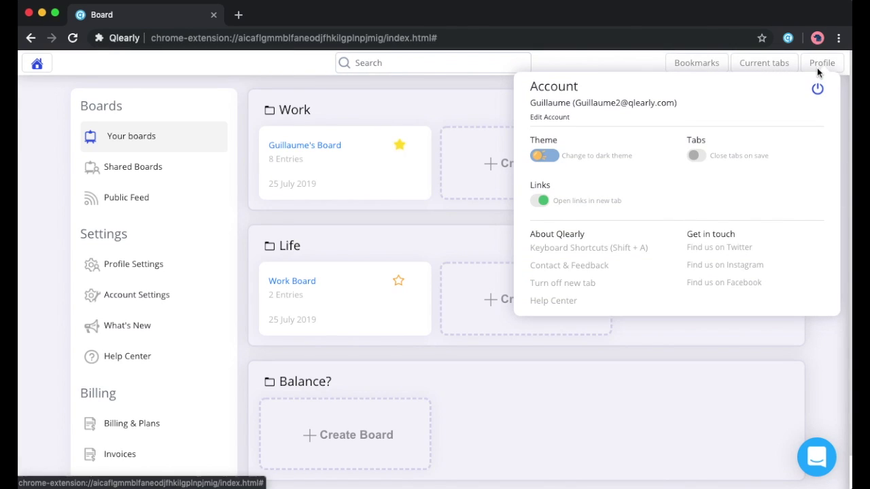
click(613, 249)
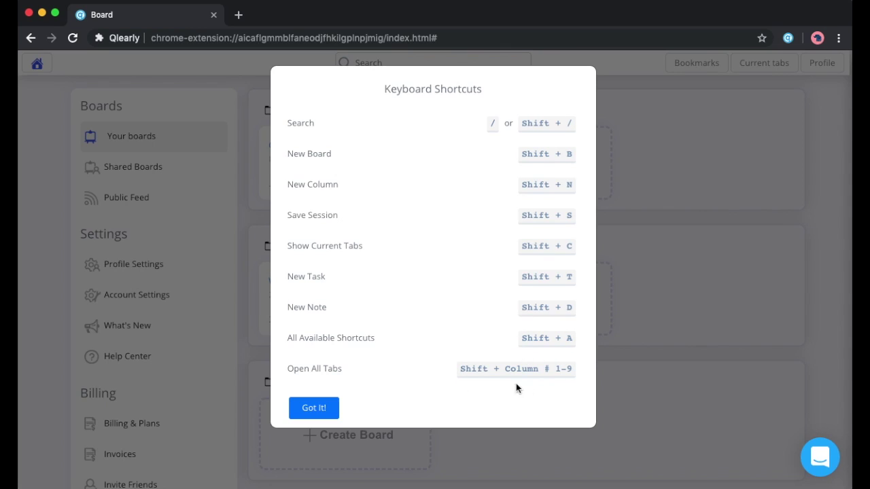
click(321, 411)
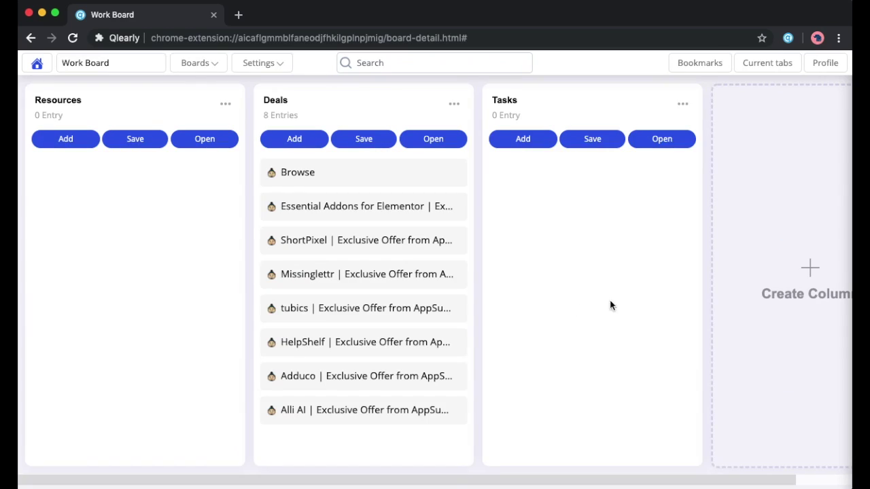
Step: Add four tasks to Work Board's Tasks column: "Create Tasks", "And Check", "Them off" and "As you go!"
click(682, 103)
text(Create Ta)
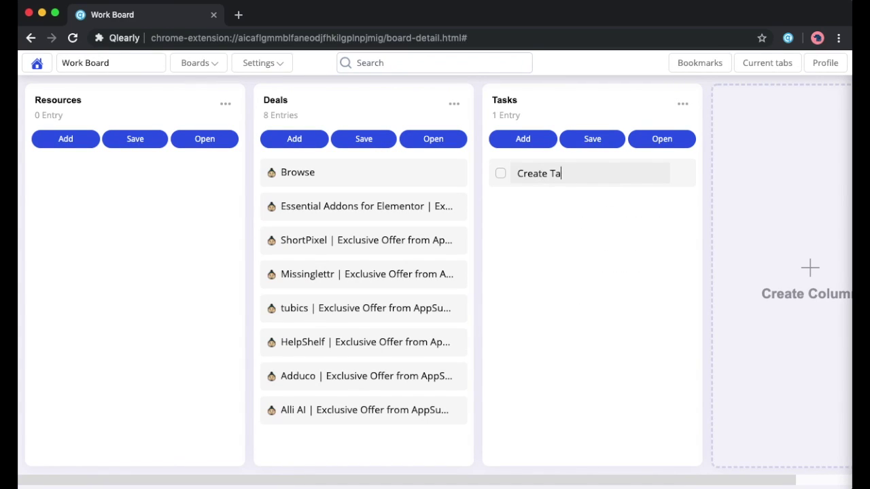
text(sks)
click(682, 103)
click(660, 112)
text(And Check)
click(682, 103)
click(660, 112)
text(Them off)
click(682, 103)
click(660, 112)
text(As you go!)
Step: Check off the tasks "Create Tasks", "And Check" and "Them off", and delete "As you go!" and "Them off"
click(500, 173)
click(500, 207)
click(500, 241)
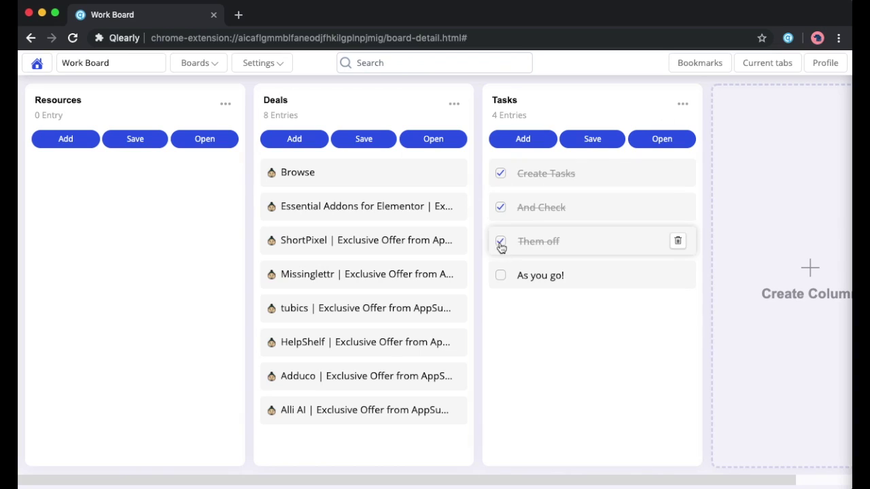
click(678, 275)
click(677, 241)
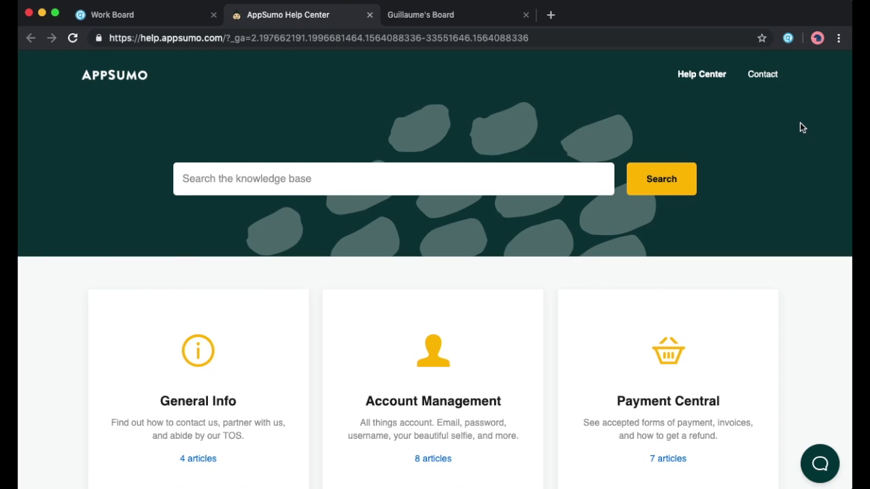
Step: Bookmark the AppSumo Help Center page in the Bookmarks Bar folder and add that bookmark at the start of the board's Bookmarks column
click(767, 41)
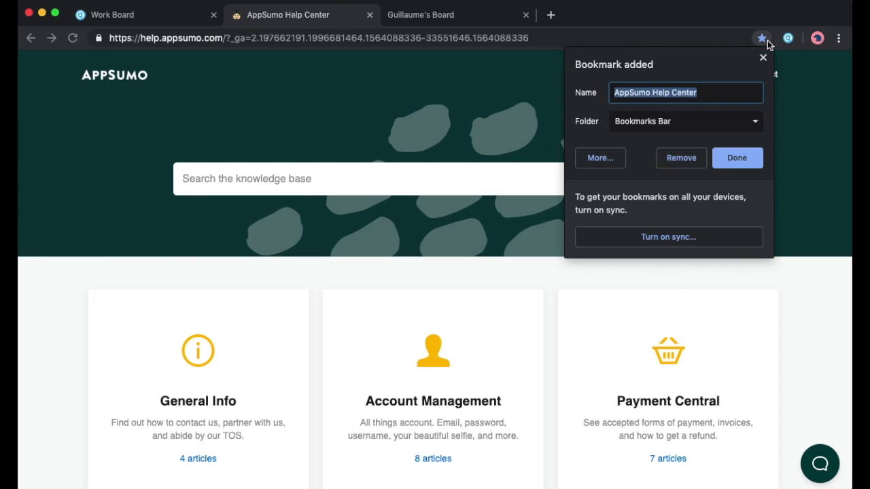
click(744, 163)
click(431, 14)
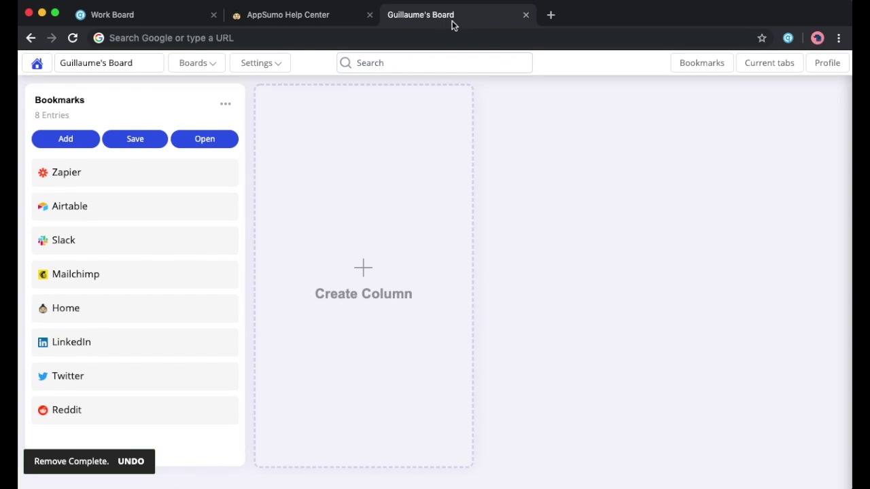
click(691, 70)
drag(751, 101, 111, 171)
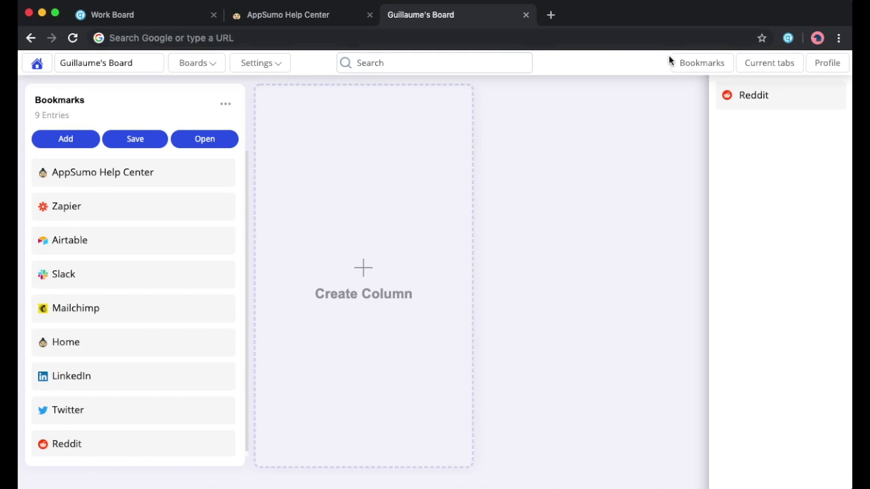
Step: Close the bookmarks list and switch to the AppSumo Help Center page
click(693, 63)
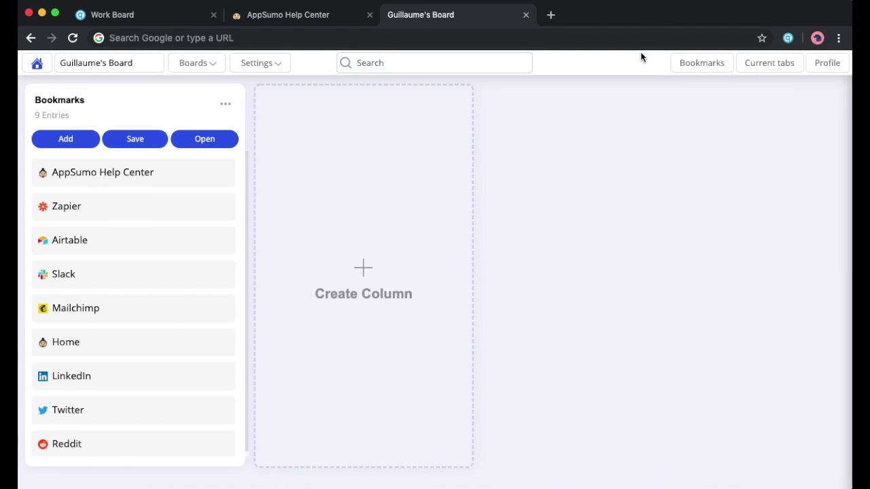
click(339, 21)
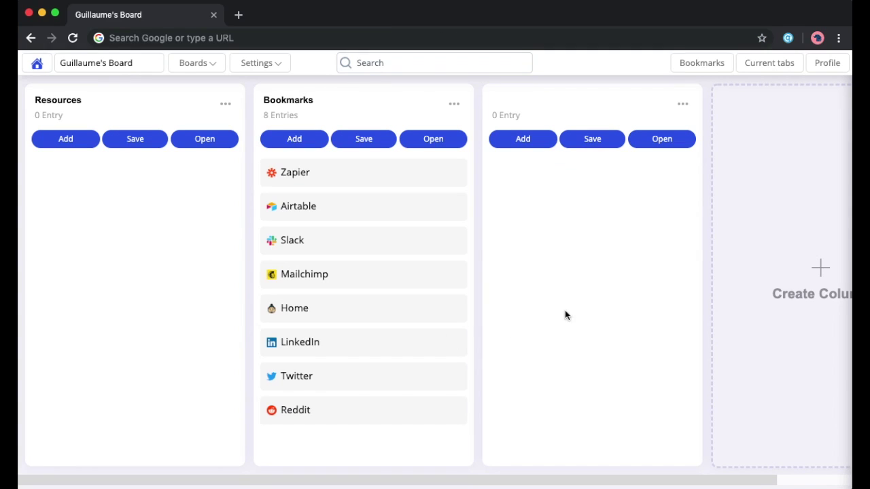
Step: Title the unnamed column beside Bookmarks "Emojis You Asked? 😎"
click(527, 100)
text(Emojis You)
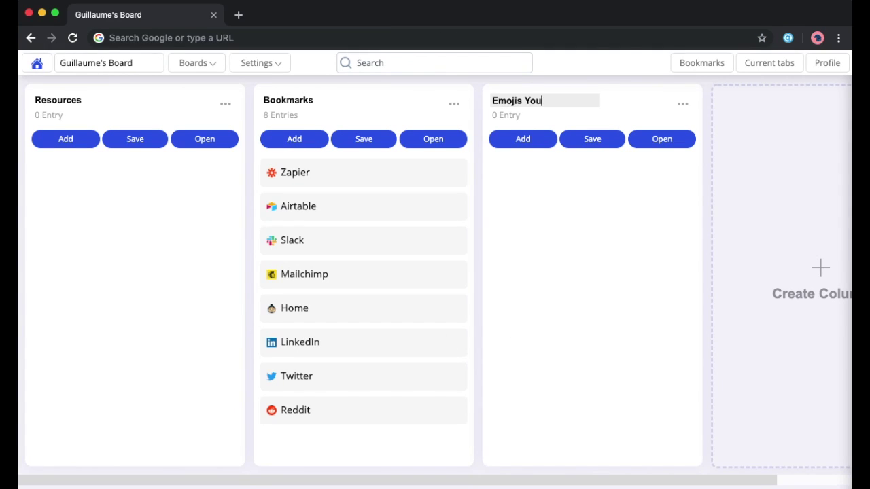
text( Asked?)
text(😎)
click(619, 81)
Step: Replace the third column's title with "They work 😄🎉"
triple_click(562, 100)
text(They work)
text(😄🎉)
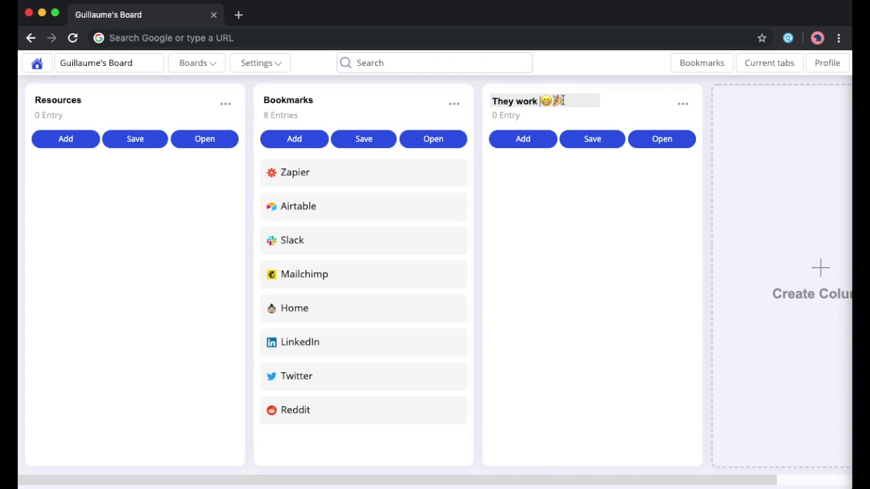
click(598, 80)
Step: Retitle the third column "Have Fun 🎉", leaving only the party popper emoji after the words
triple_click(574, 100)
text(Have Fun)
text(😄🎉)
key(Left)
key(BackSpace)
click(585, 77)
Step: Rename the Zapier bookmark in the Bookmarks column to "Oh and it works here too 😎😁🎉"
click(449, 173)
click(421, 188)
text(Oh and it works here too)
text(😎😁🎉)
key(Return)
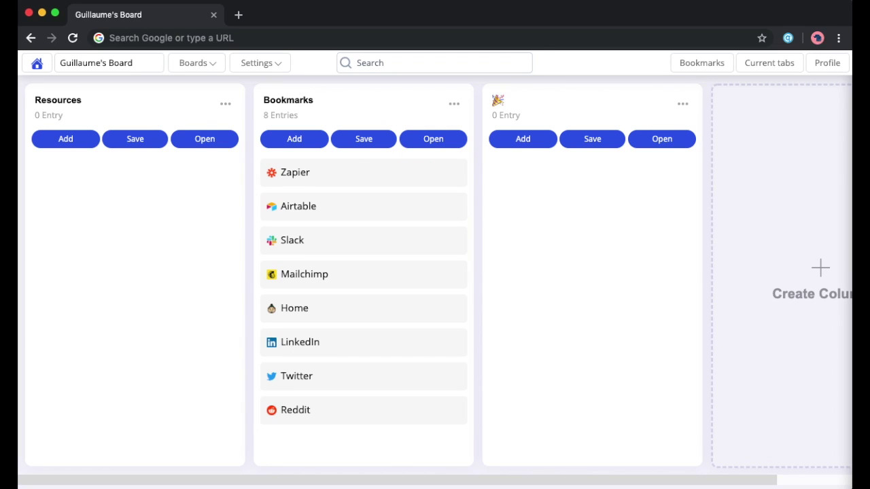
Step: Copy all the exported URLs of the Bookmarks column and close the import and export page
click(453, 104)
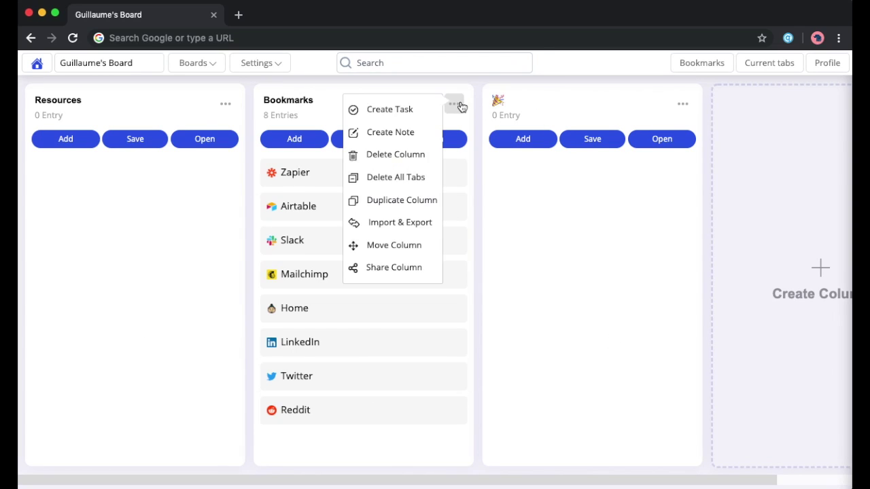
click(398, 222)
click(244, 329)
key(super+a)
key(super+c)
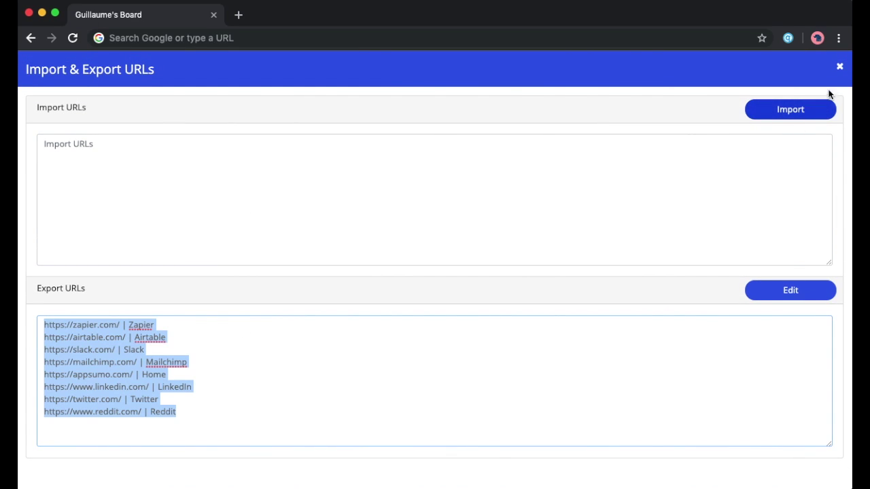
click(837, 69)
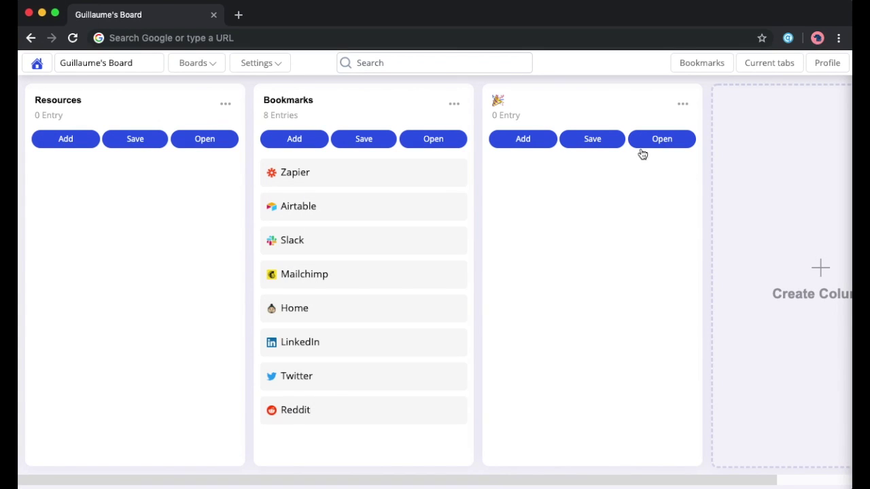
Step: Import the copied URLs into the empty column titled with the party popper emoji
click(682, 104)
click(621, 224)
click(612, 191)
key(super+v)
click(781, 114)
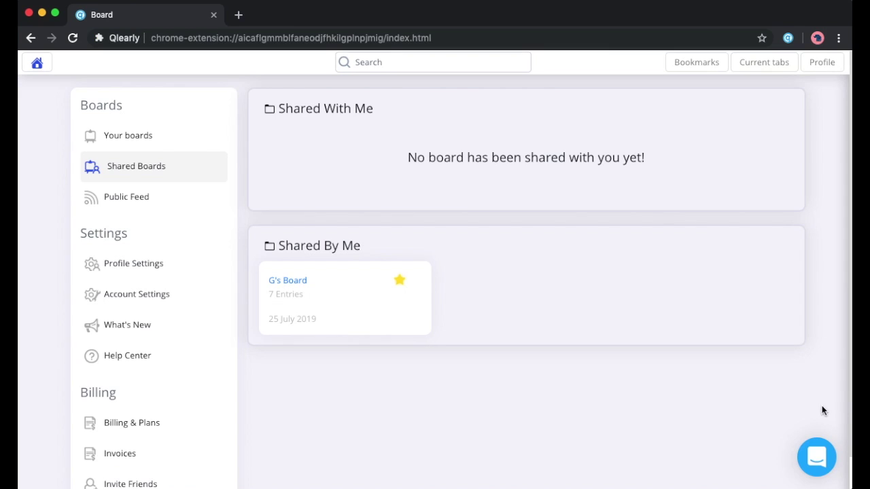
Step: Start a new support chat conversation and send the message "Hi, I have a question"
click(819, 456)
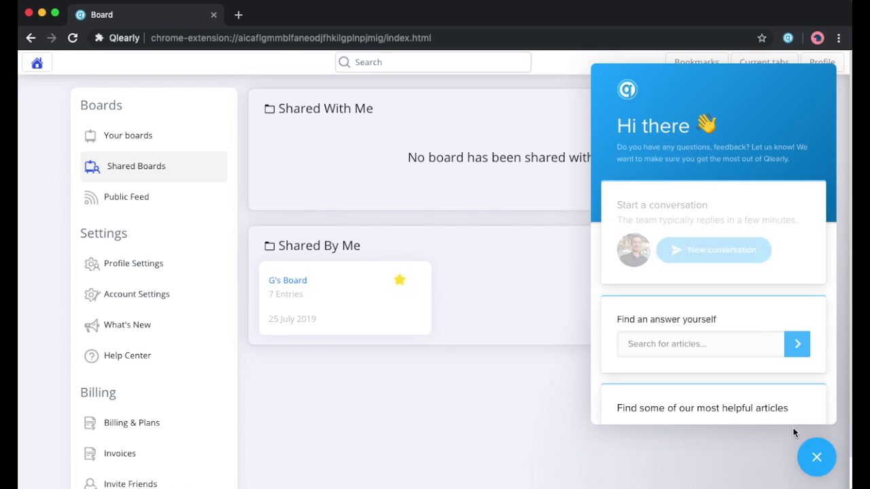
click(715, 261)
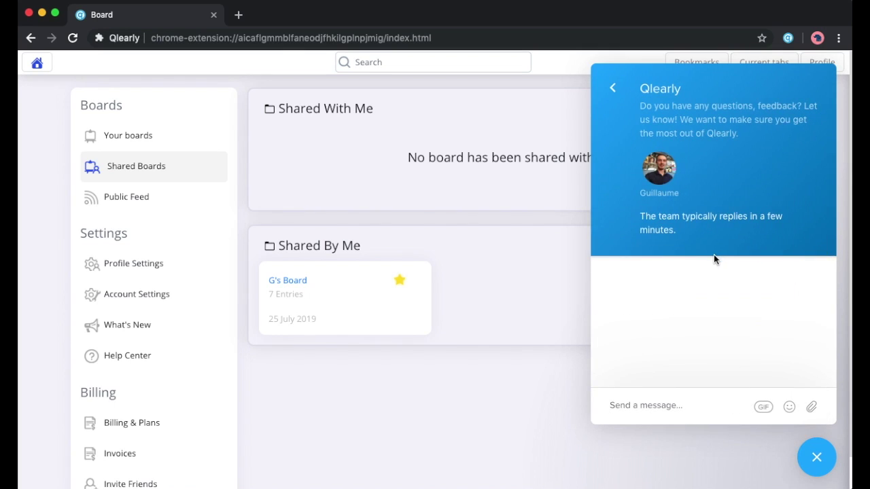
text(Hi, I have a question)
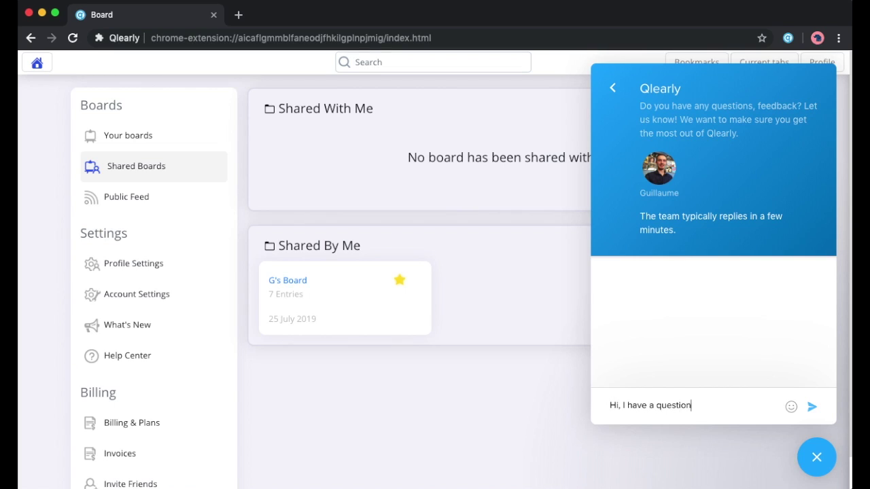
key(Return)
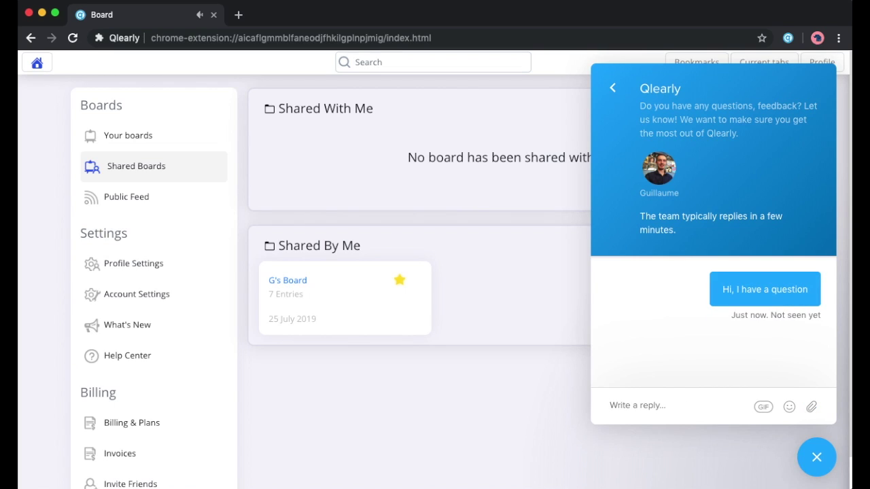